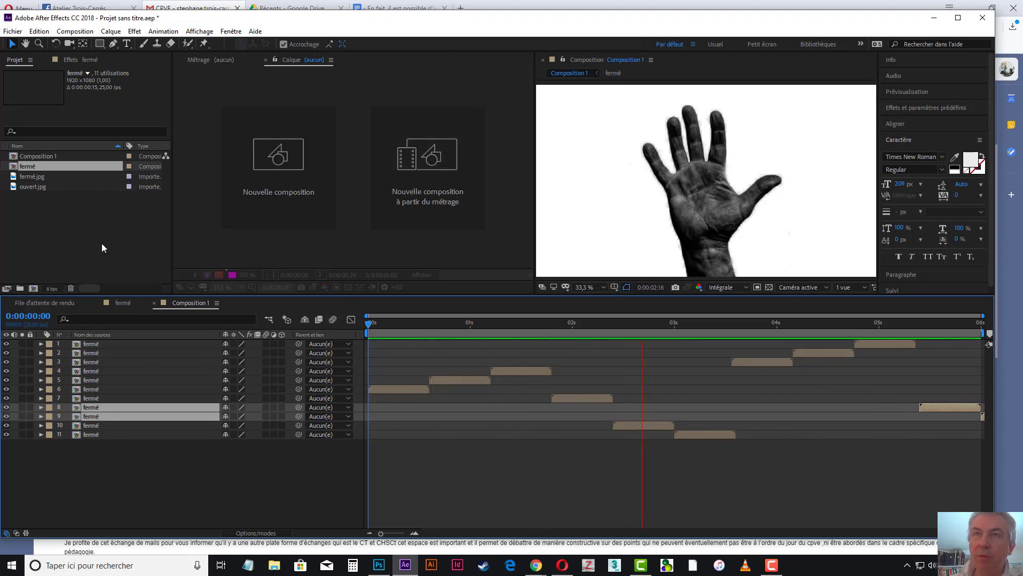
Examine the finished example's project items and view the source images fermé.jpg and ouvert.jpg
left_click(32, 156)
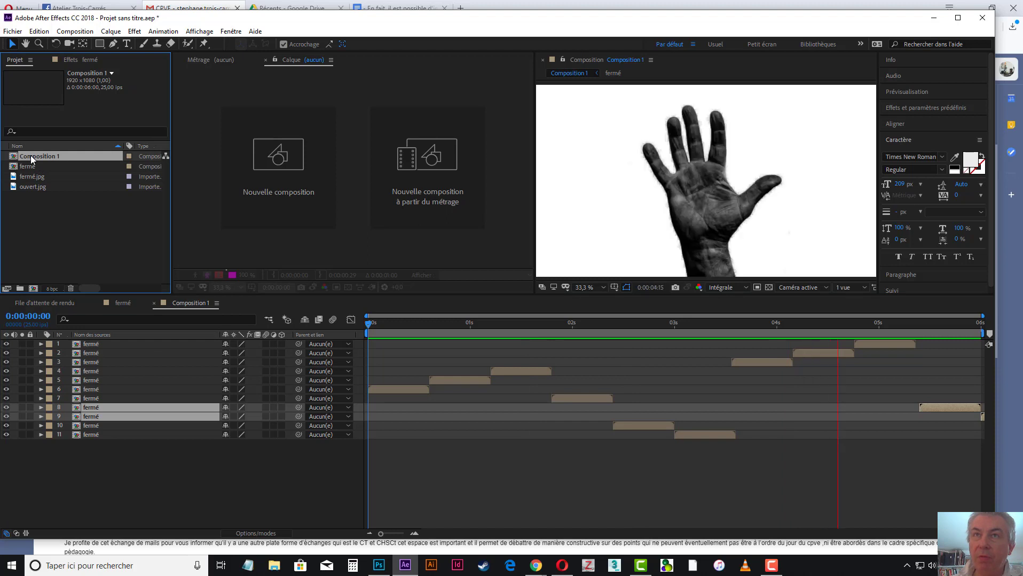
left_click(28, 168)
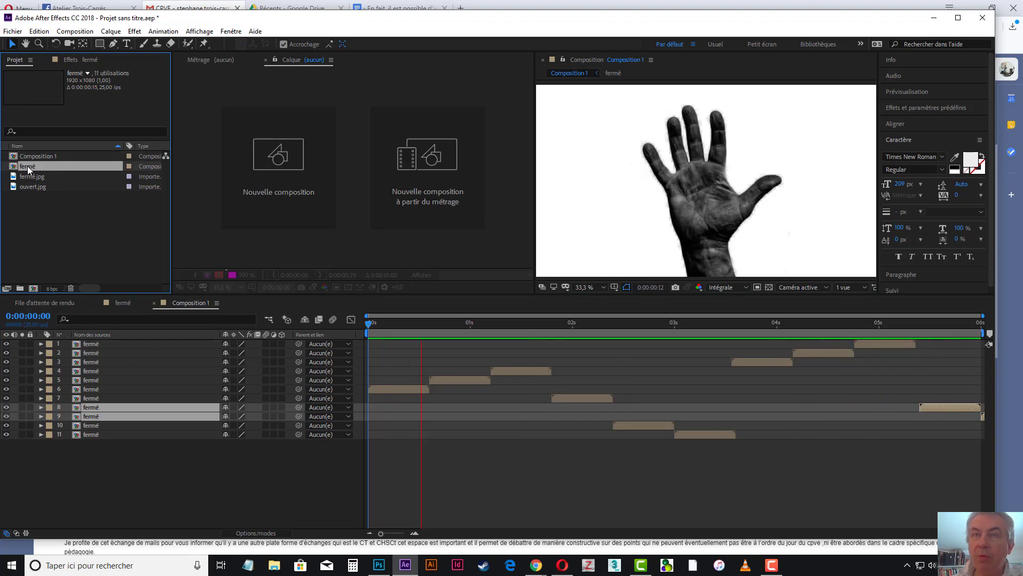
left_click(33, 178)
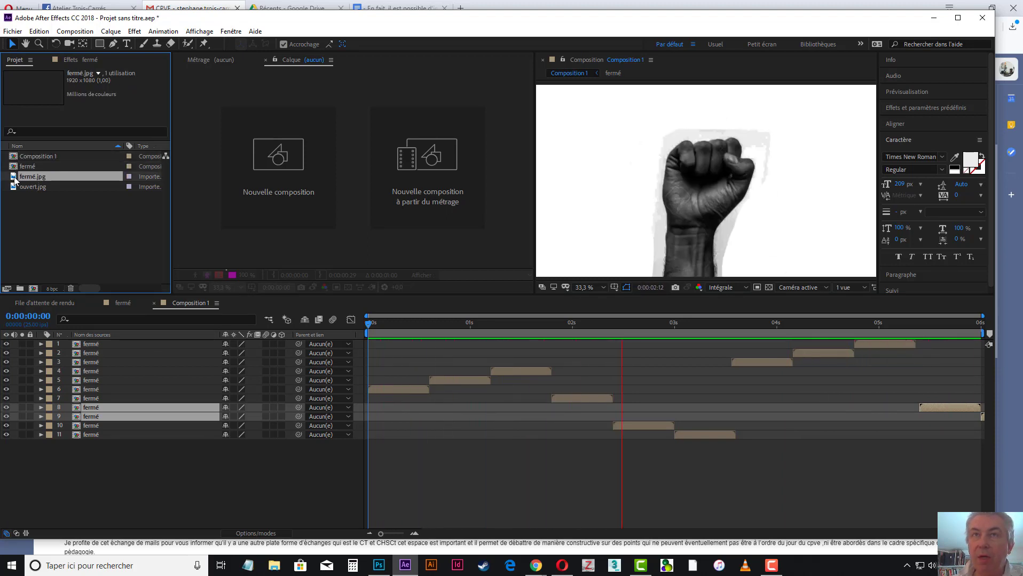
double_click(15, 181)
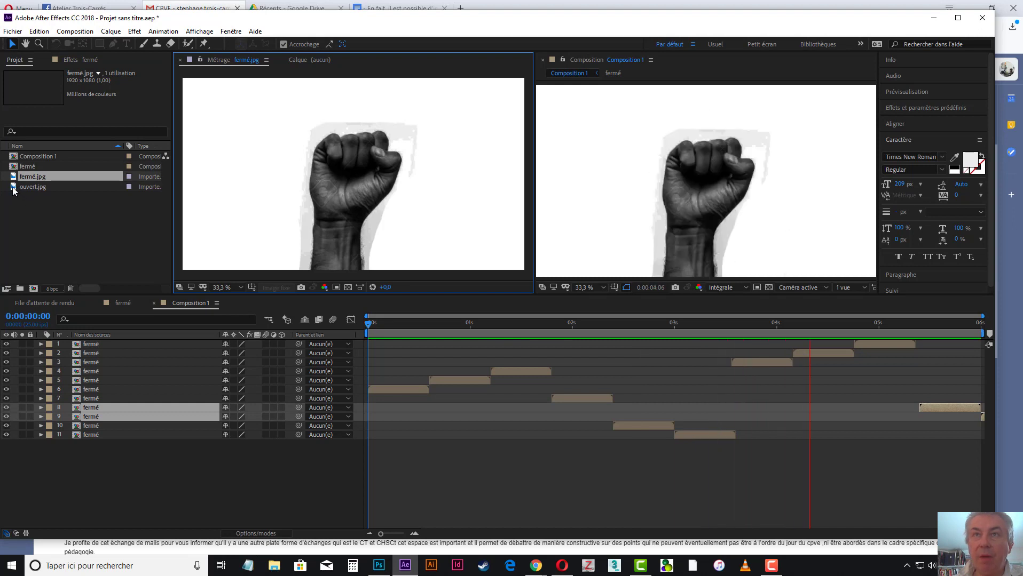
double_click(14, 186)
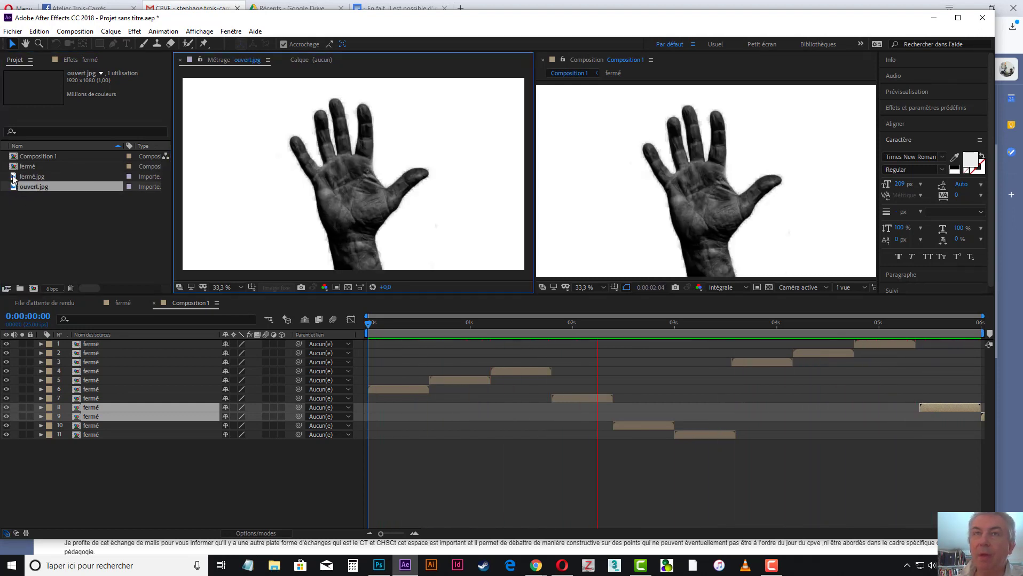
left_click(14, 177)
left_click(15, 187)
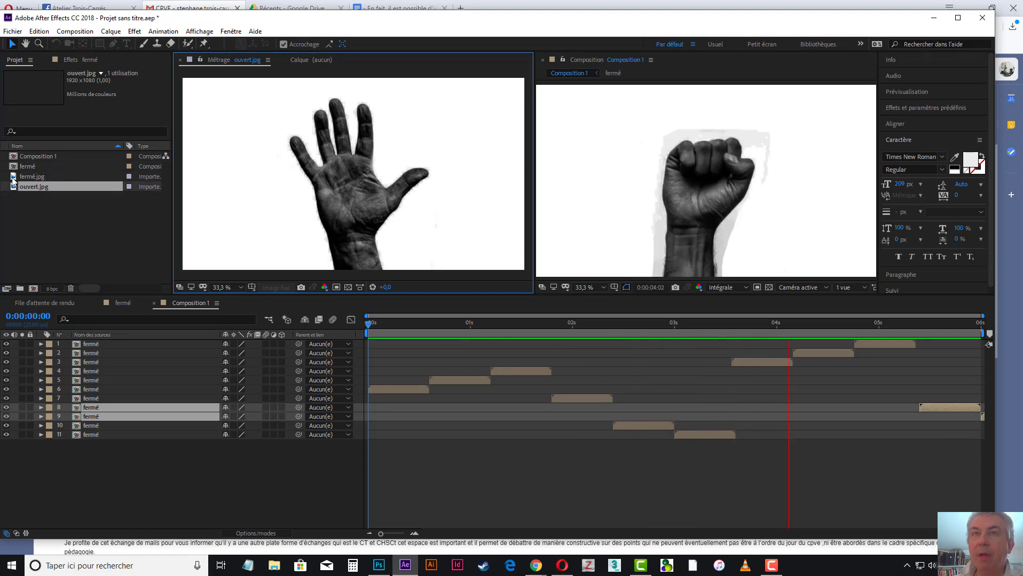
left_click(22, 177)
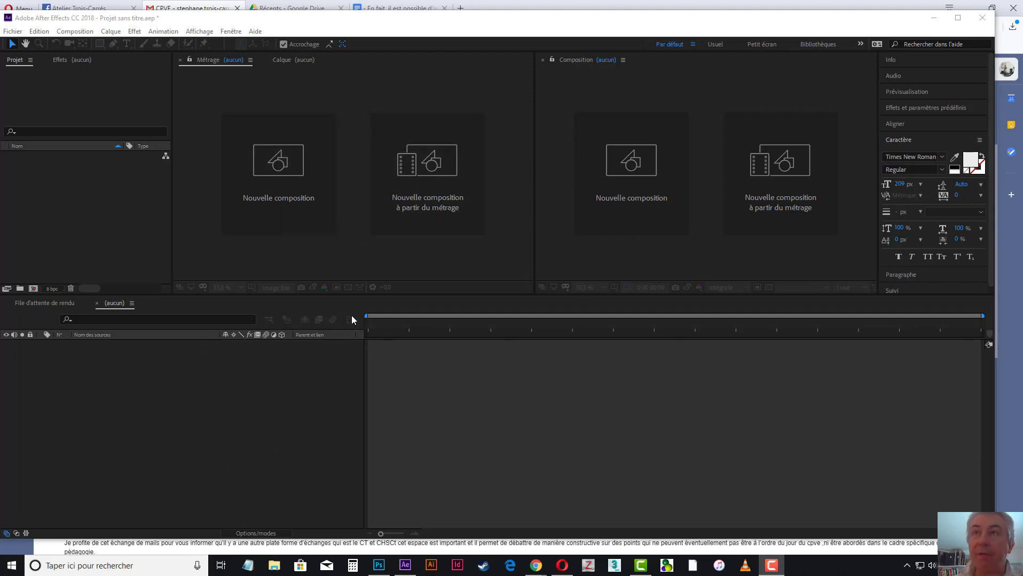
Import the images fermé and ouvert together as footage (Métrage), with the option to create a composition enabled
right_click(78, 201)
mouse_move(133, 250)
left_click(257, 253)
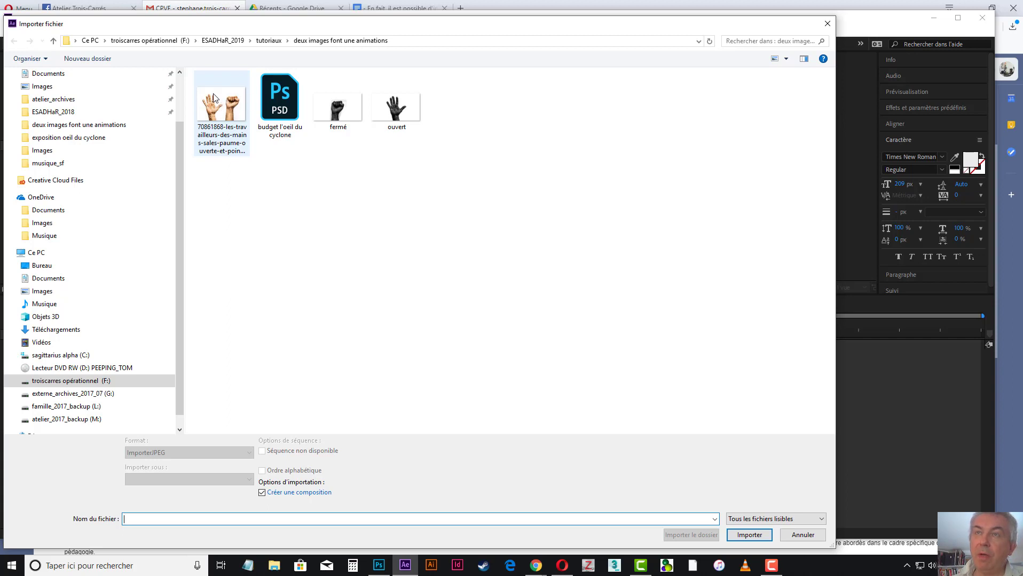
left_click(340, 114)
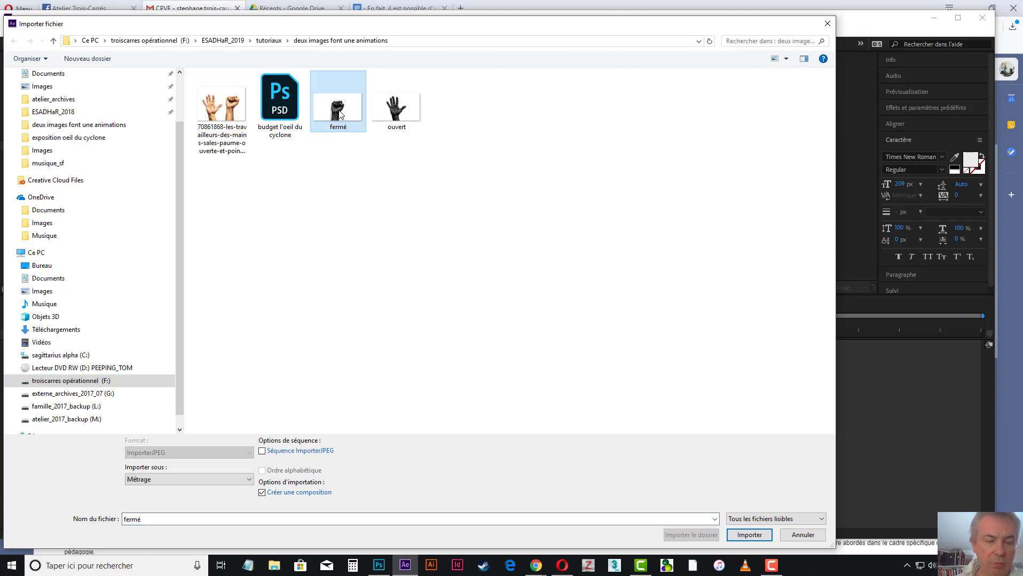
left_click(404, 110, "ctrl")
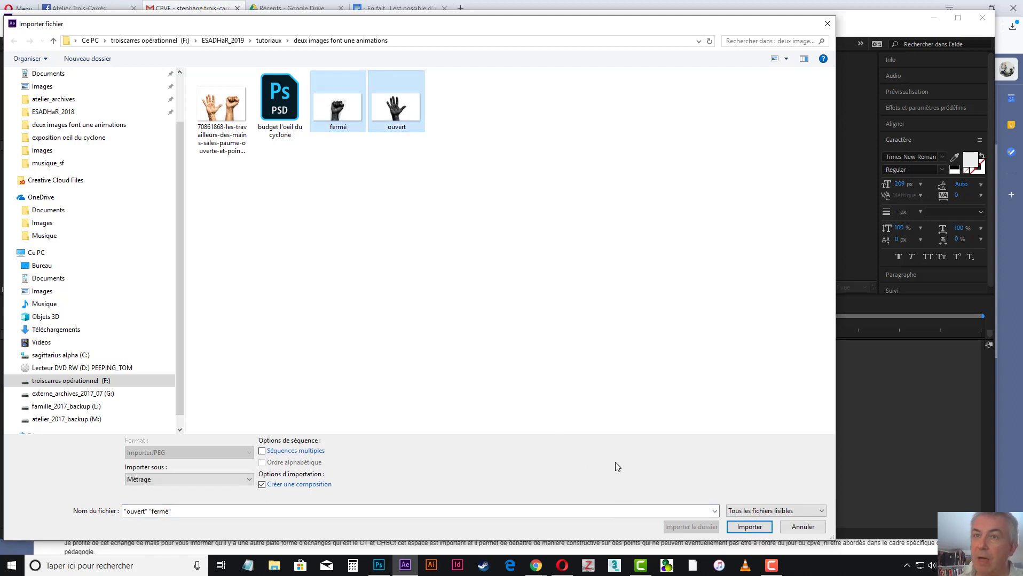
left_click(159, 480)
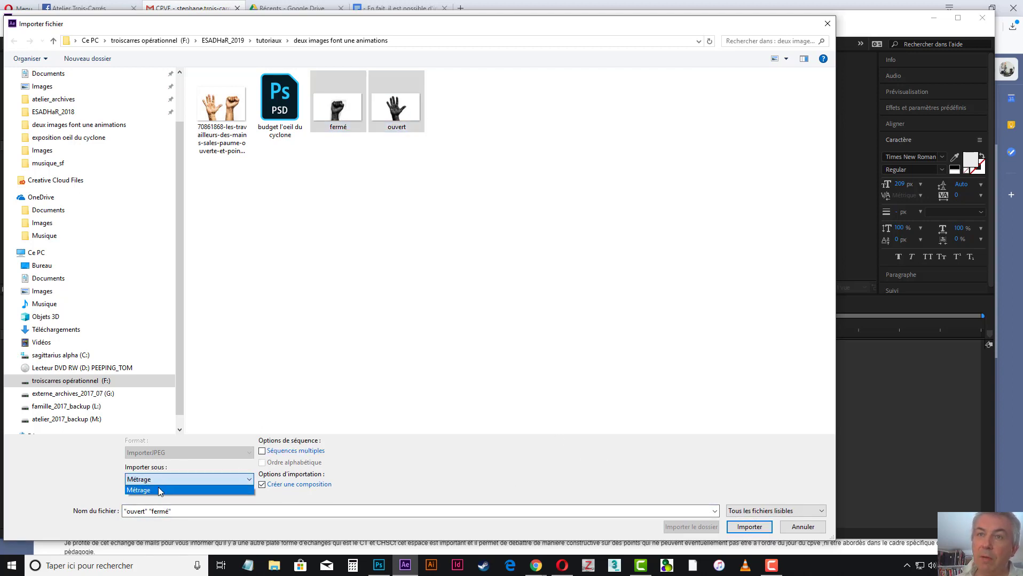
left_click(750, 528)
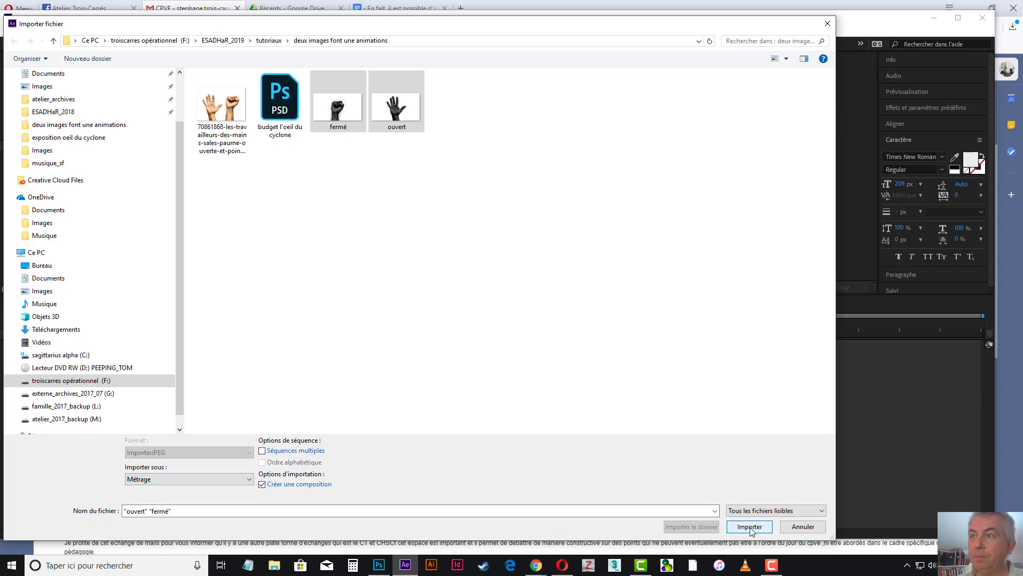
left_click(749, 528)
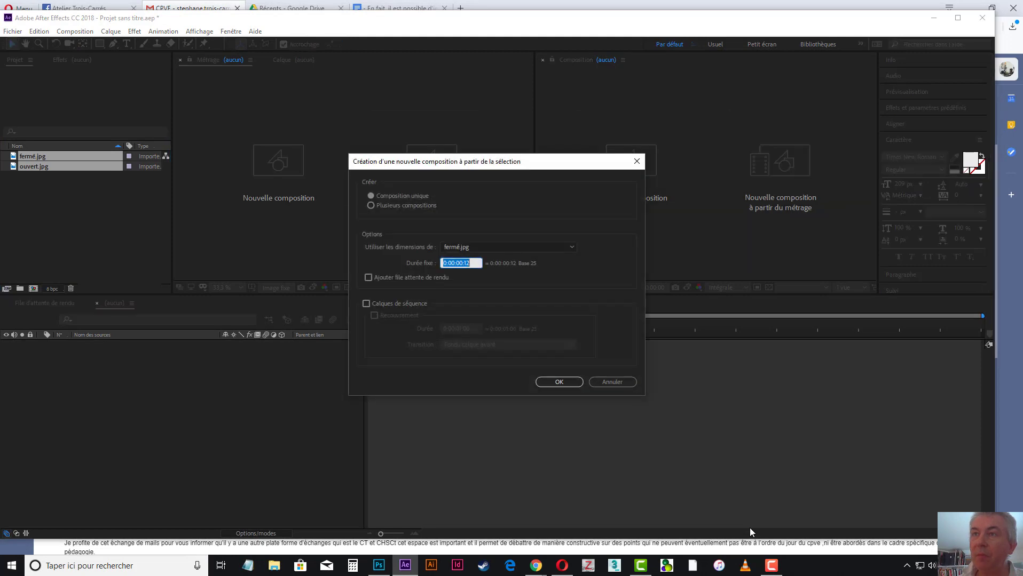
Create a separate composition from each imported image, with a fixed duration of 0:00:00:12
left_click(392, 205)
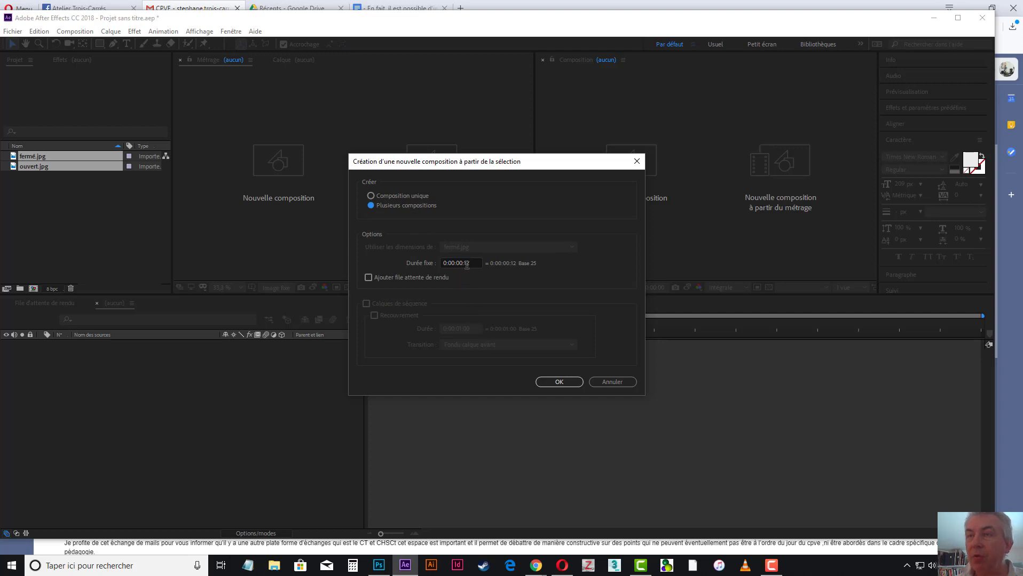
left_click(563, 383)
left_click(58, 212)
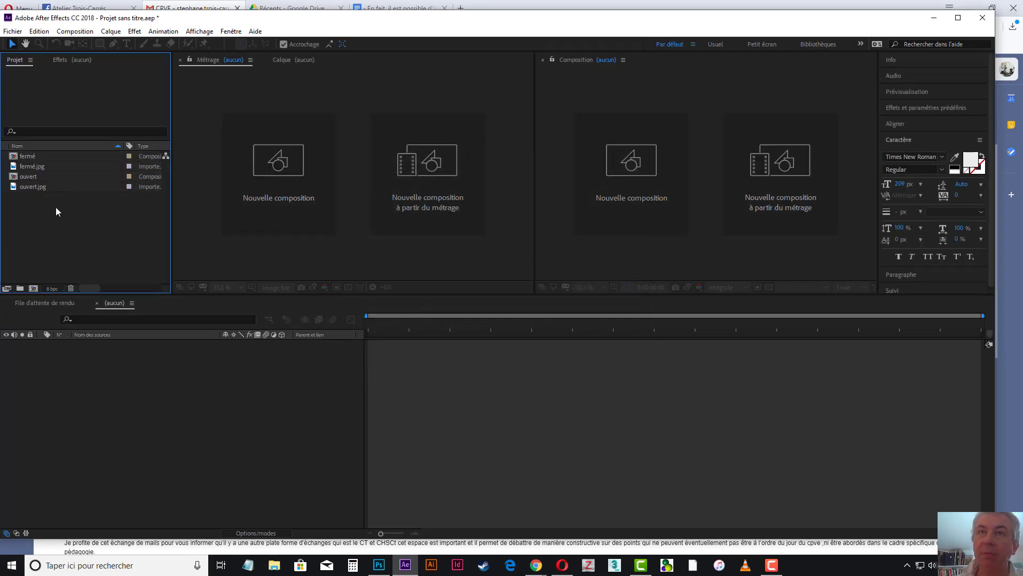
Place the ouvert composition in the empty timeline to nest it in a new composition, and re-enable the viewer's refresh
left_click(14, 178)
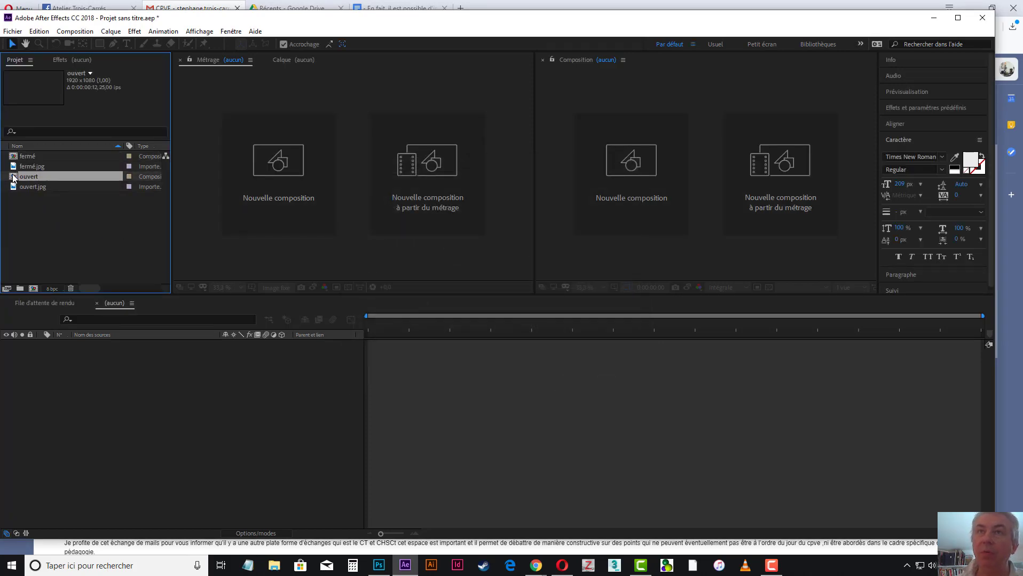
left_click(14, 157)
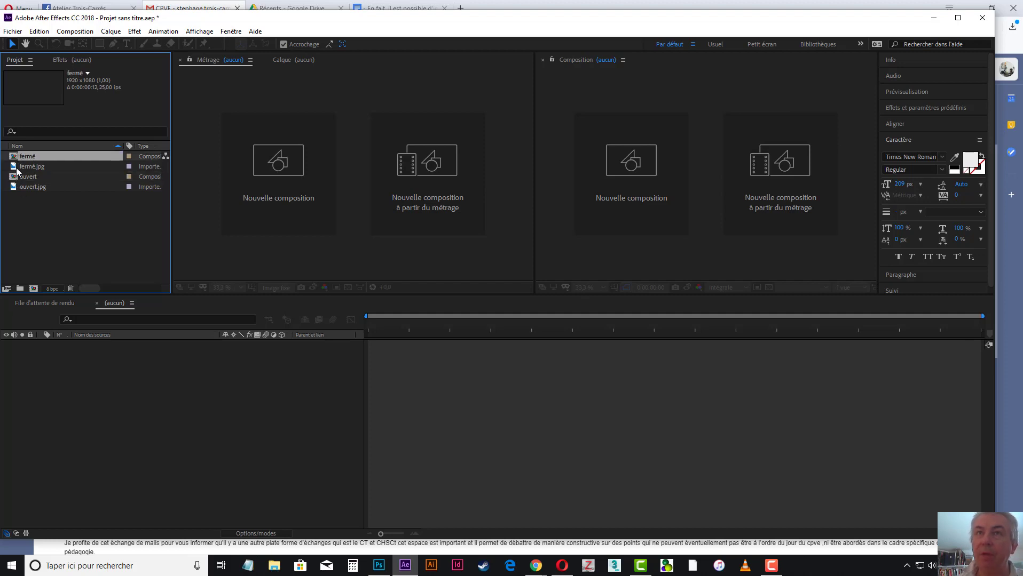
left_click_drag(14, 178, 67, 373)
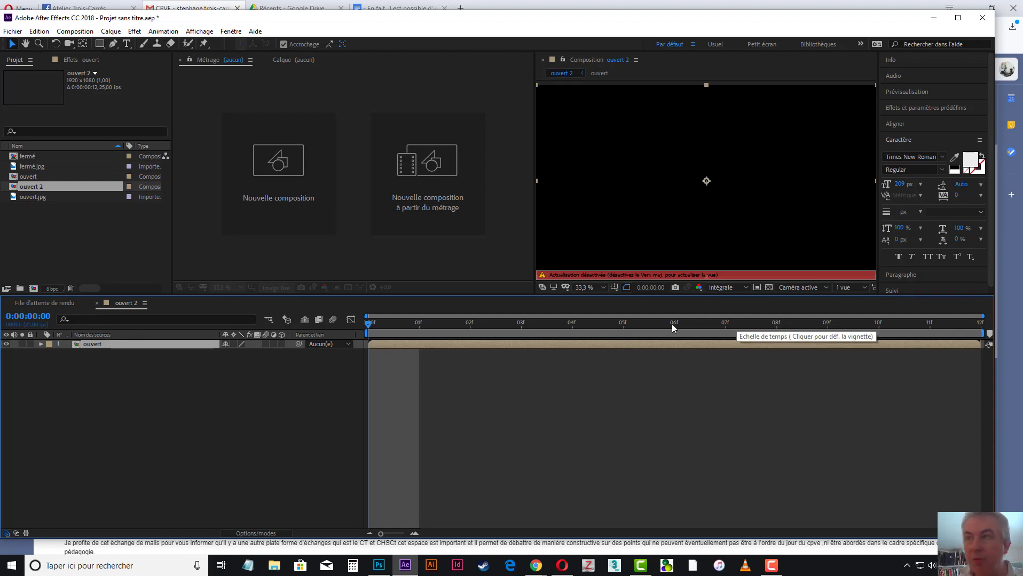
key("Caps_Lock")
Create a new HDTV 1080 25 composition named Composition 1 with a duration of 0:00:01:00
right_click(60, 223)
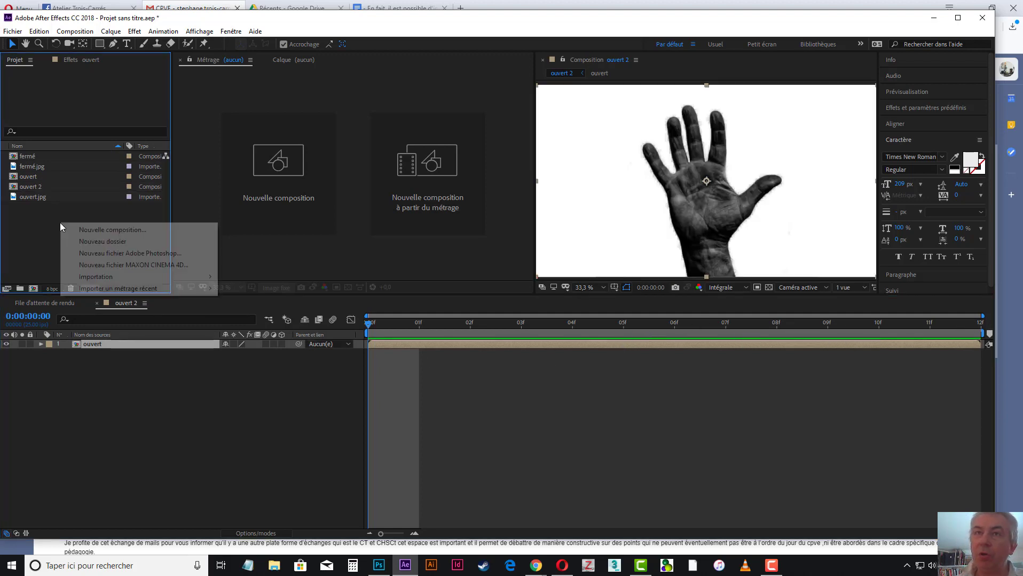
left_click(124, 231)
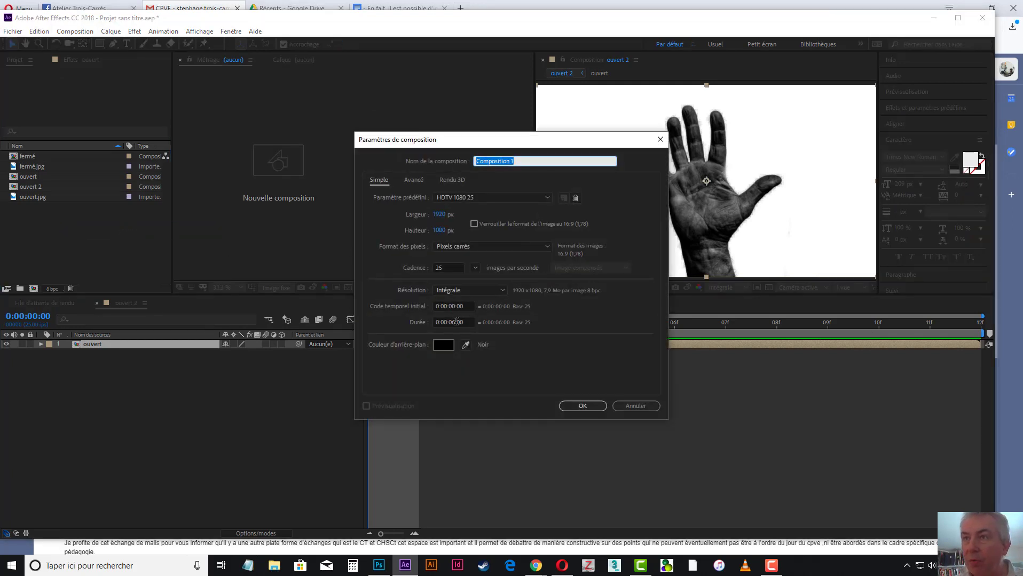
left_click_drag(456, 322, 464, 322)
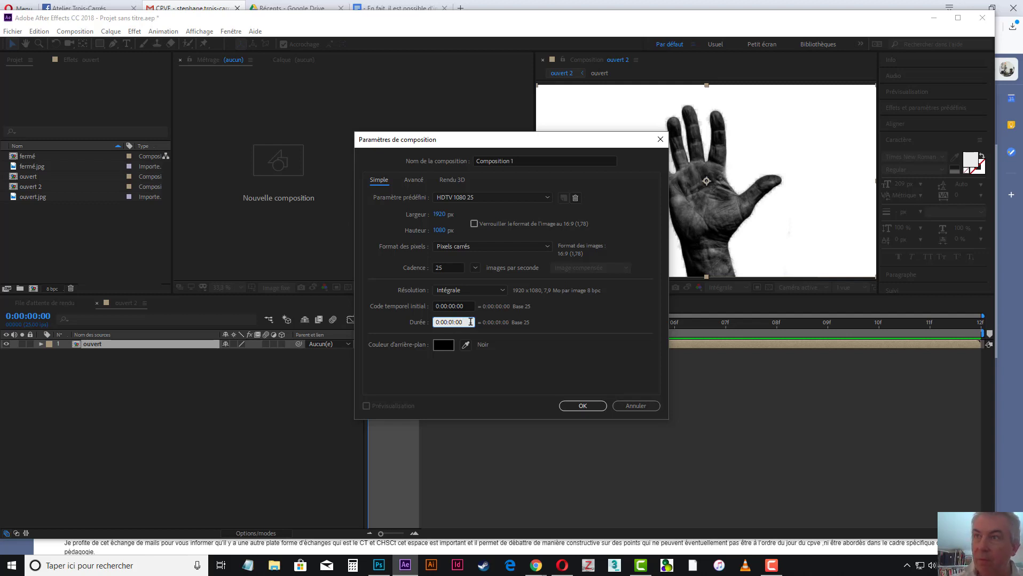
key("Return")
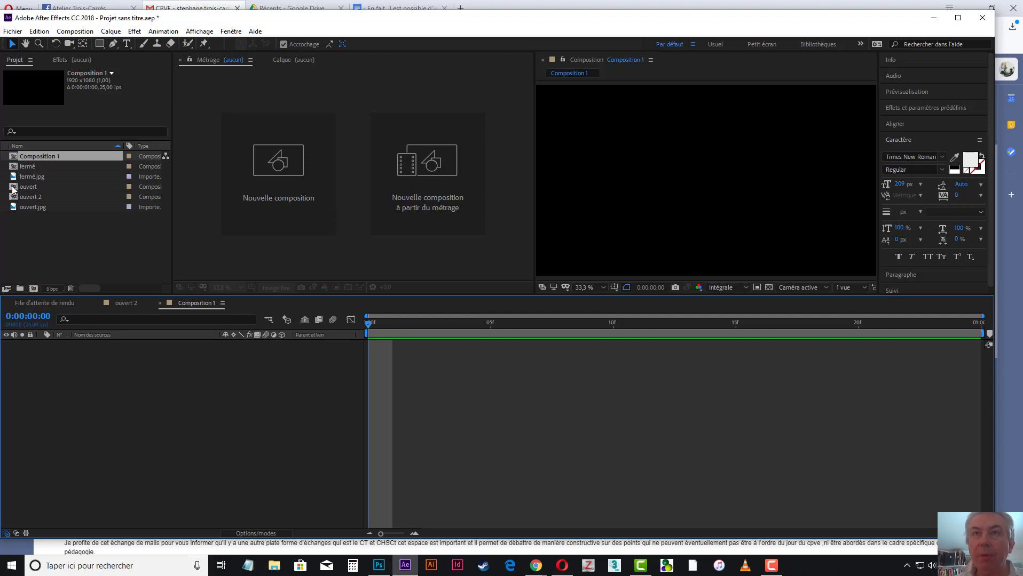
Add the ouvert and fermé compositions to Composition 1, start fermé right where ouvert ends, and preview the sequence
left_click_drag(13, 188, 57, 386)
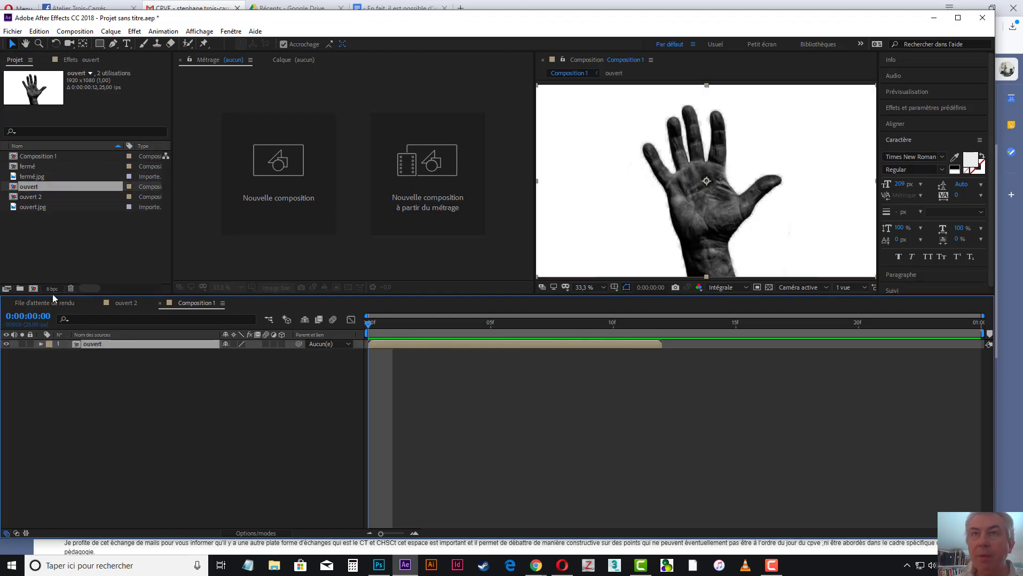
left_click_drag(11, 170, 123, 423)
left_click_drag(464, 355, 771, 364)
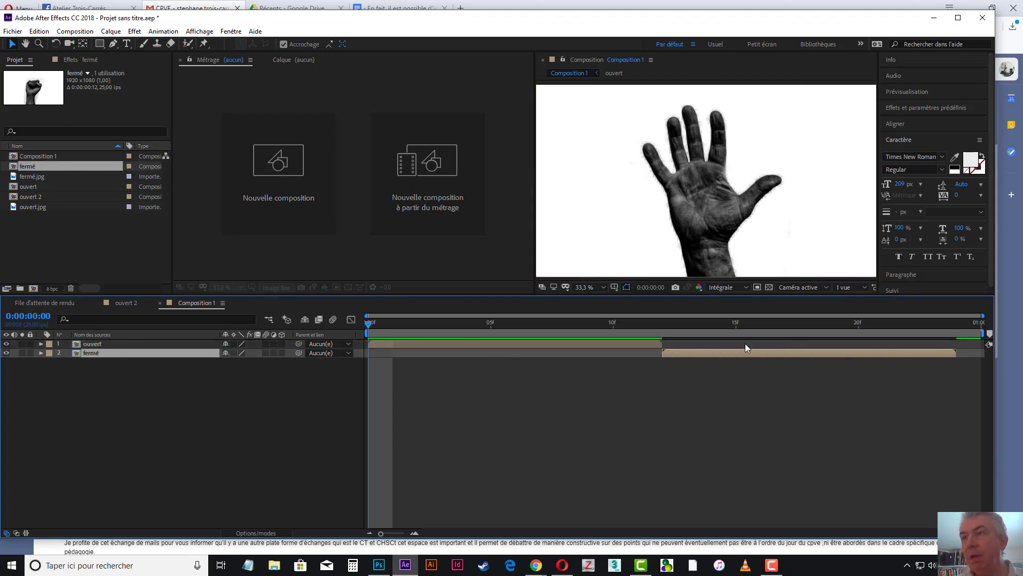
key("space")
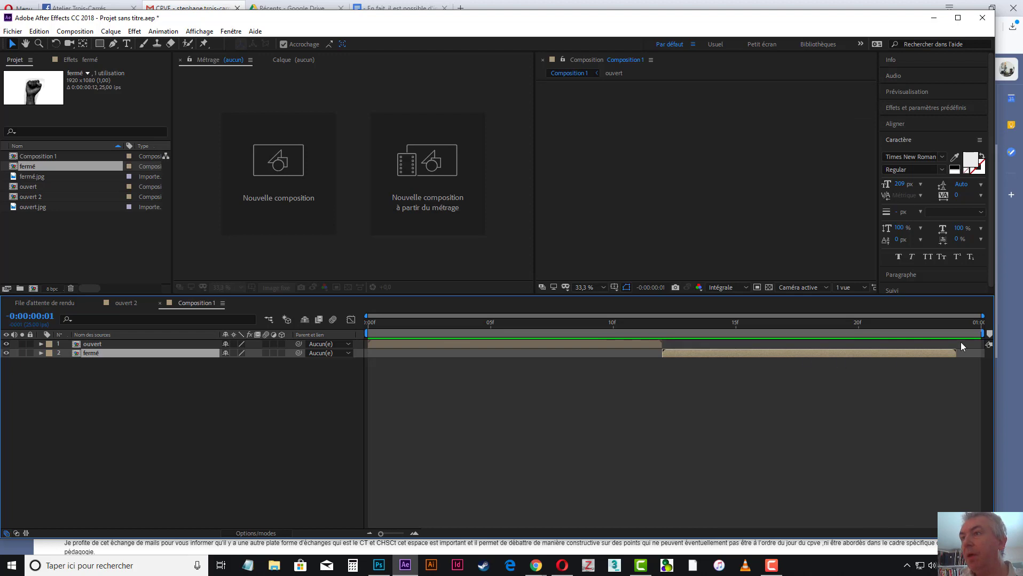
left_click(963, 350)
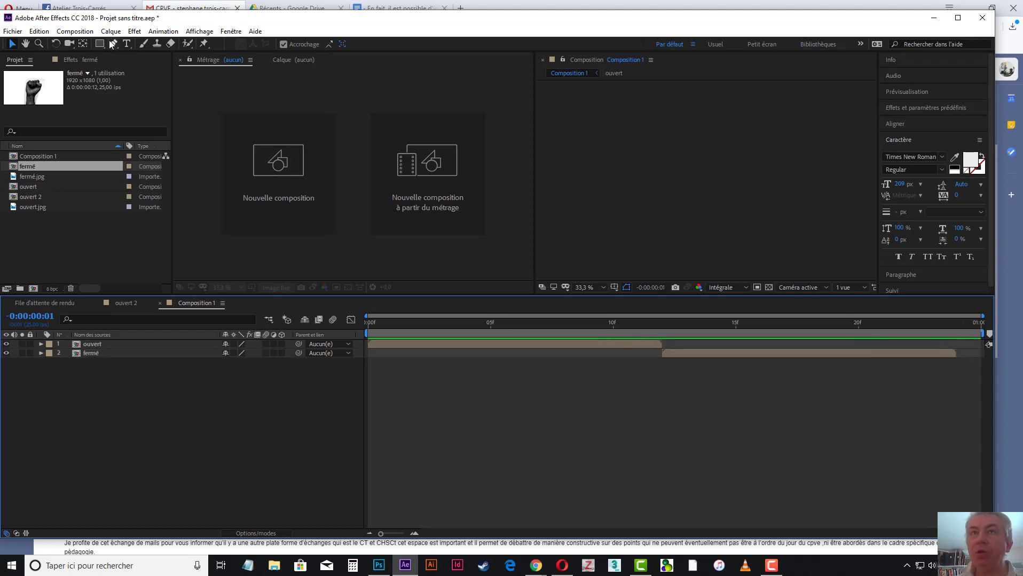
Set the duration of Composition 1 to 0:00:00:24 in its composition settings
left_click(81, 32)
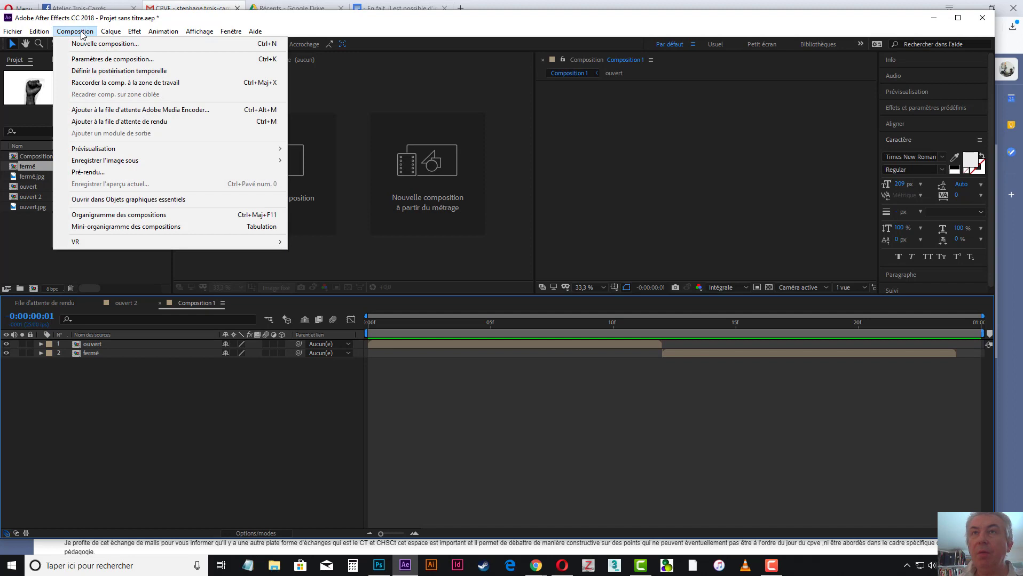
left_click(97, 60)
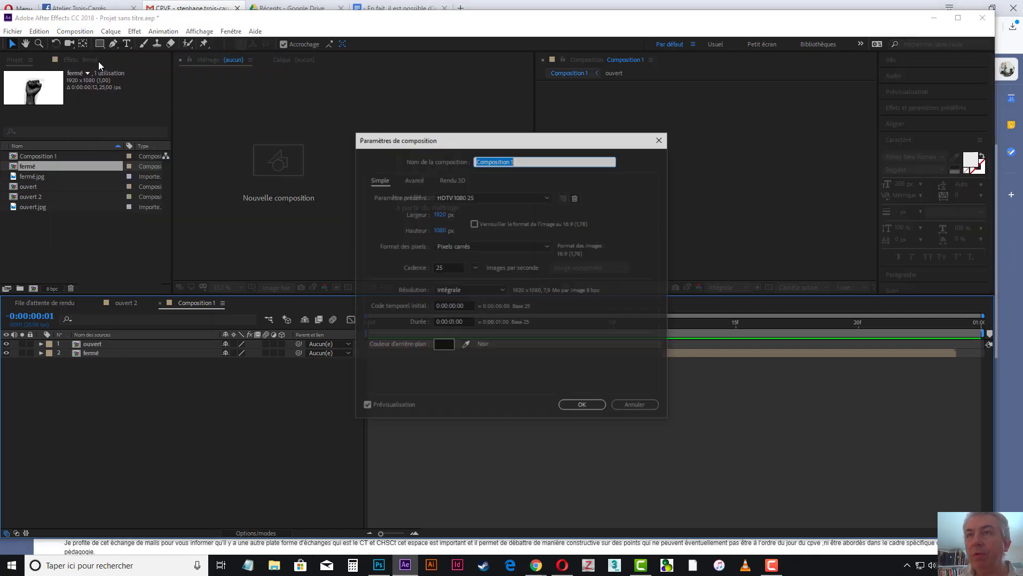
left_click(457, 323)
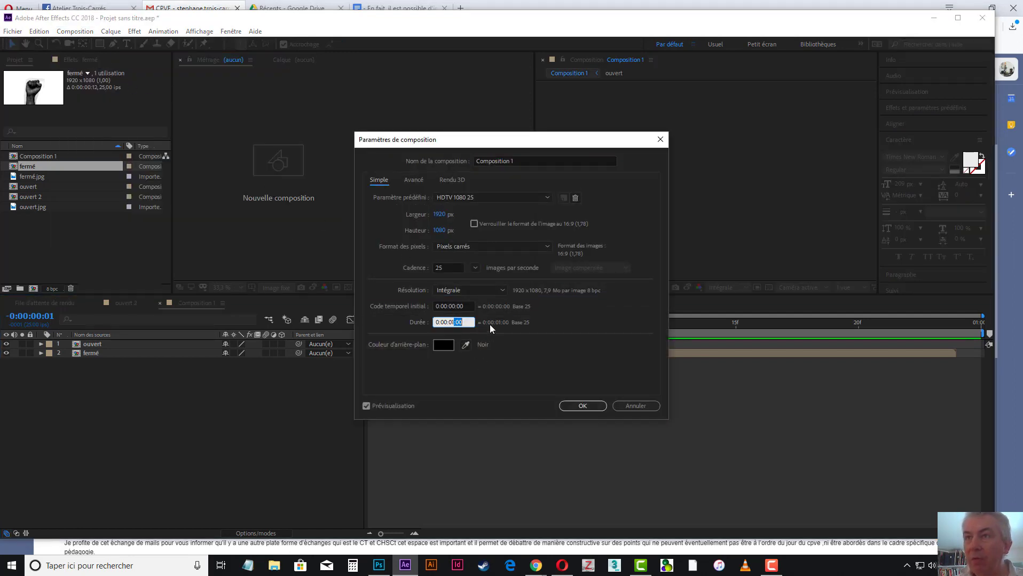
key("BackSpace")
key("BackSpace")
key("BackSpace")
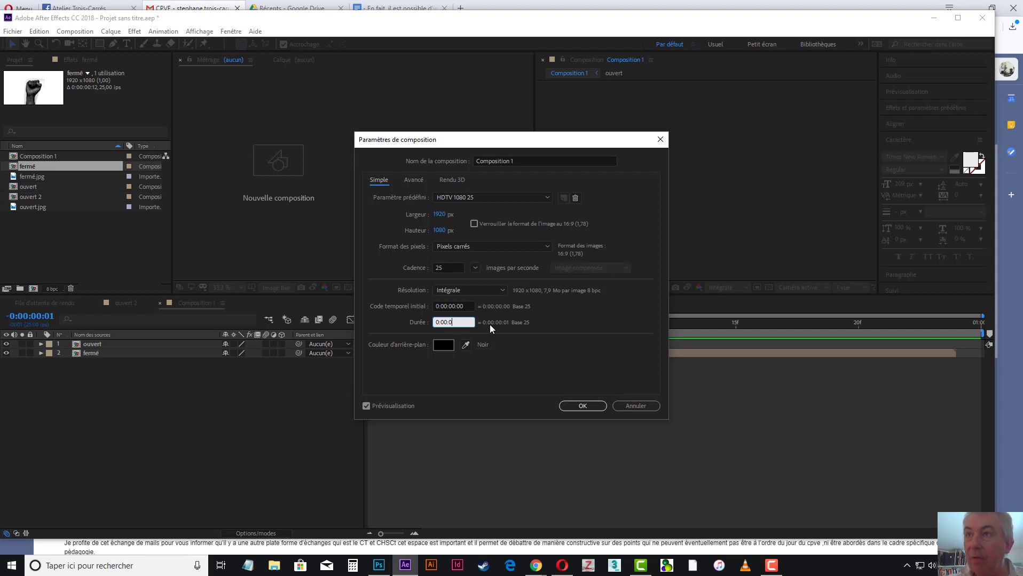
type("0:24")
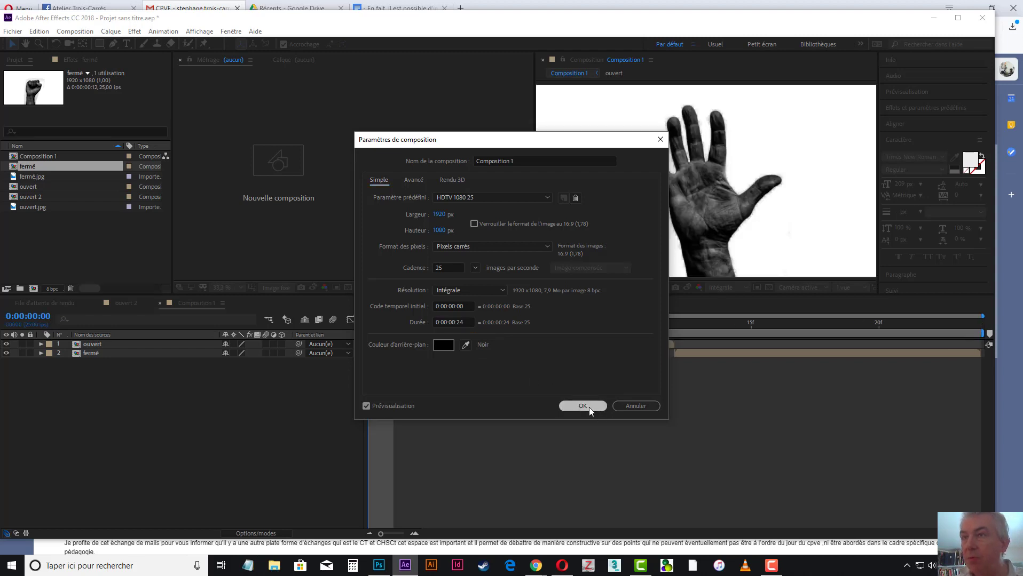
left_click(582, 406)
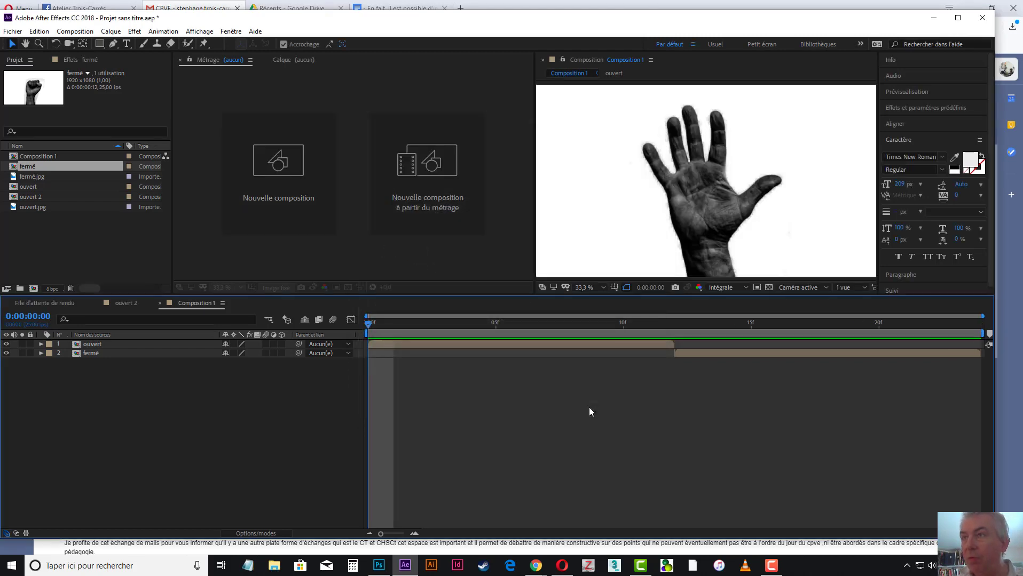
Show the full length of Composition 1 in the timeline and return the playhead to the first frame
left_click(973, 338)
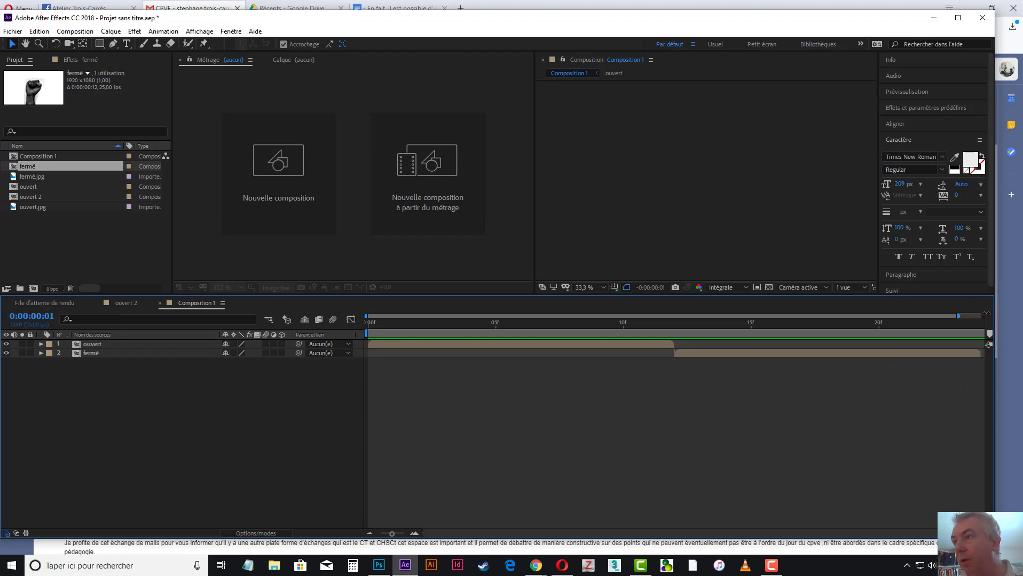
left_click_drag(959, 315, 982, 316)
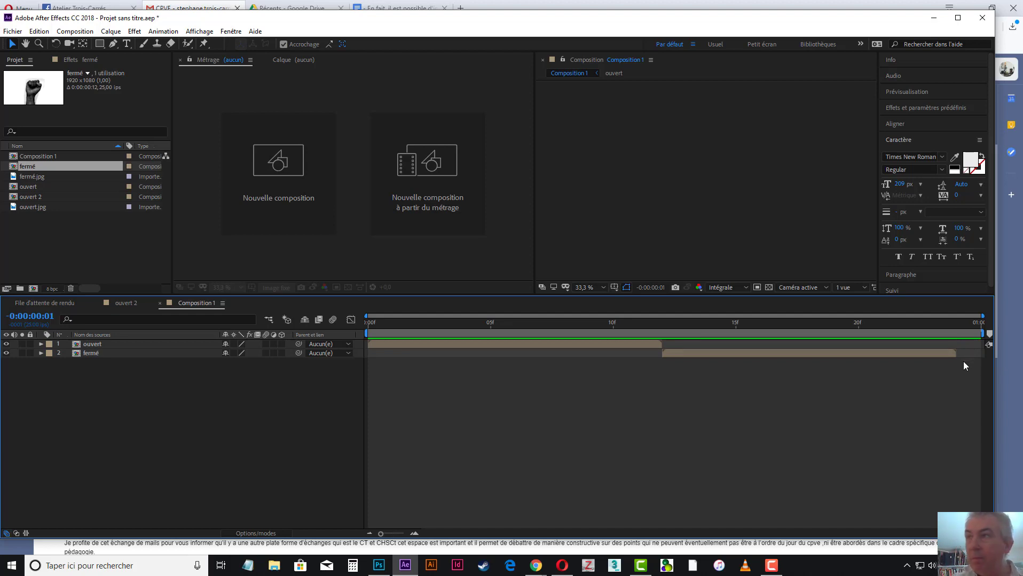
key("Home")
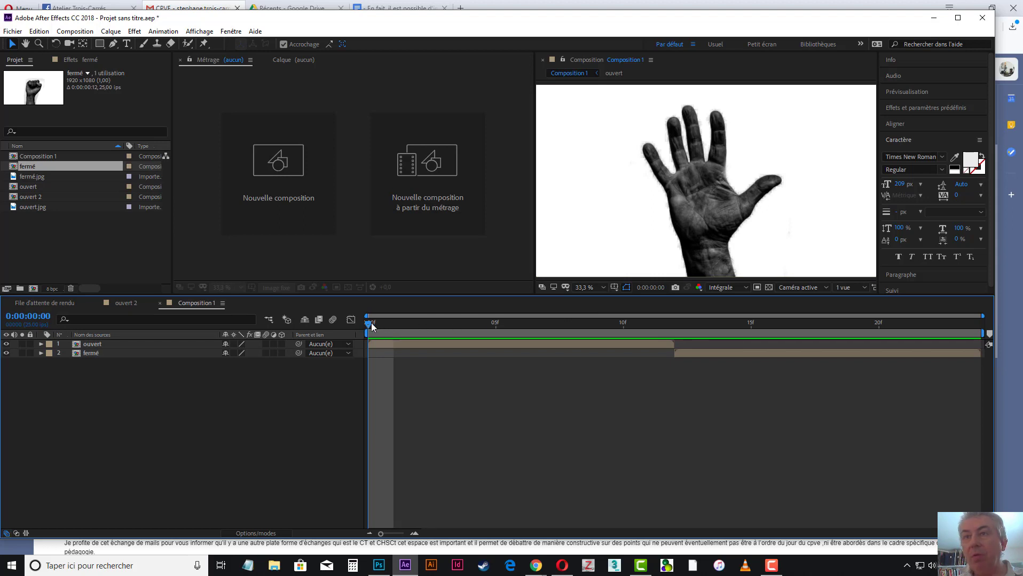
Play back Composition 1, and create a new HDTV 1080 25 composition named Composition 2 with a duration of 0:00:06:00
key("space")
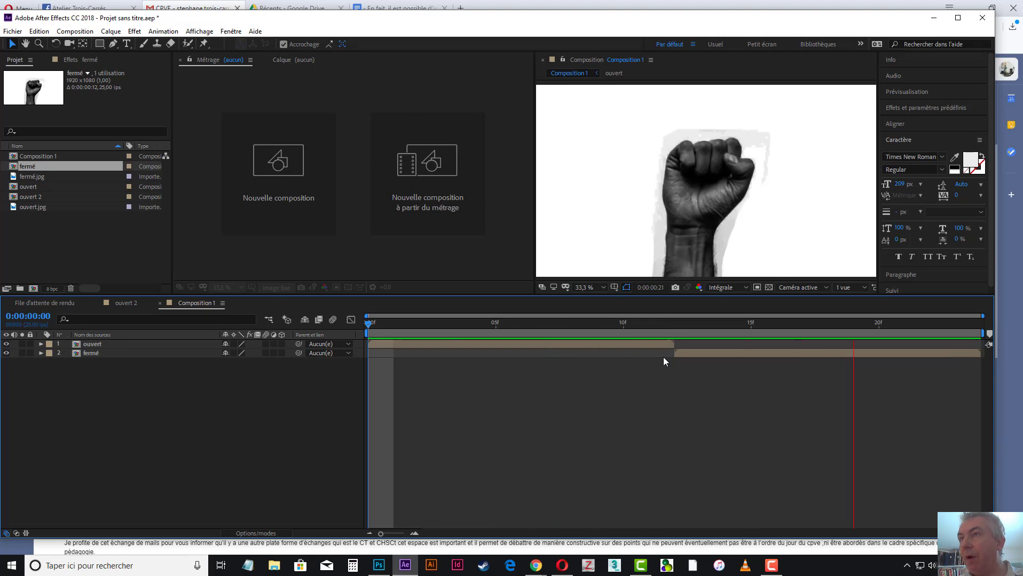
key("space")
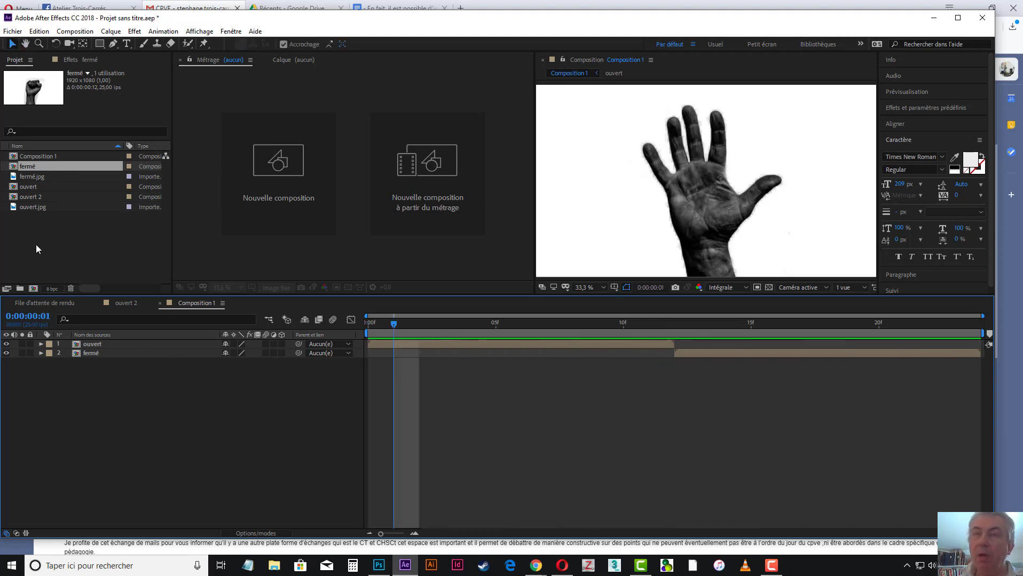
right_click(45, 233)
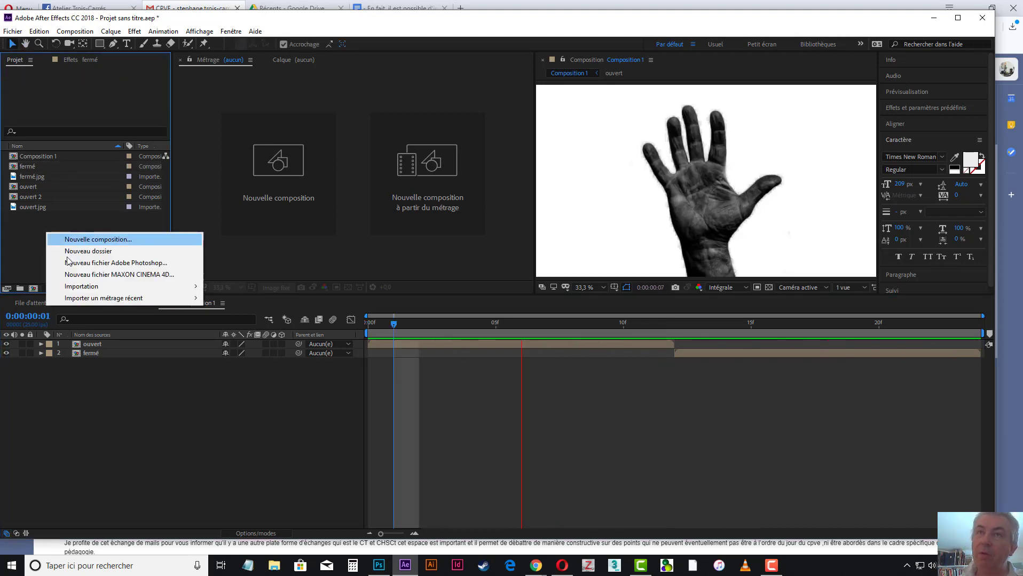
left_click(97, 240)
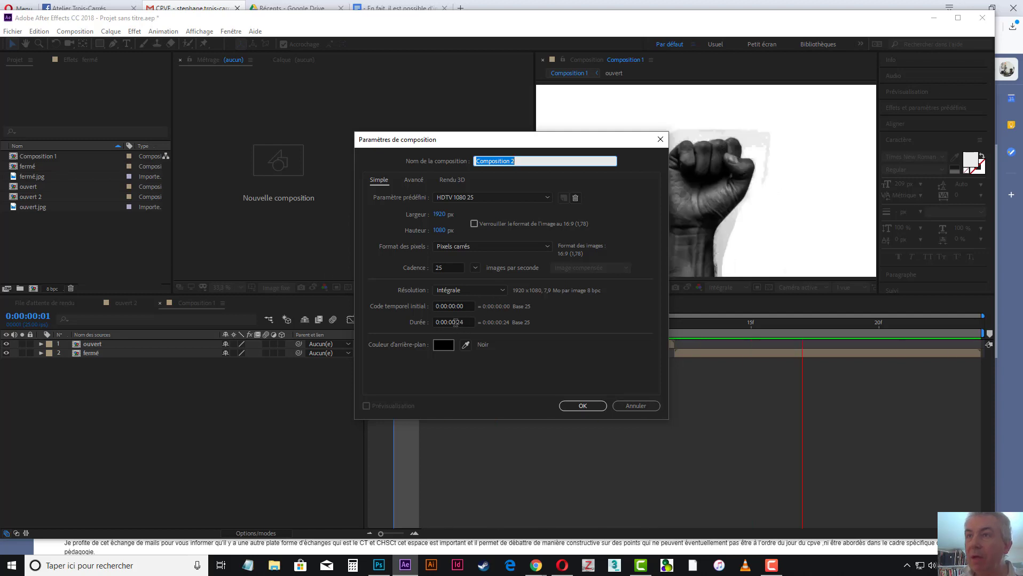
left_click(455, 322)
key("BackSpace")
key("BackSpace")
key("BackSpace")
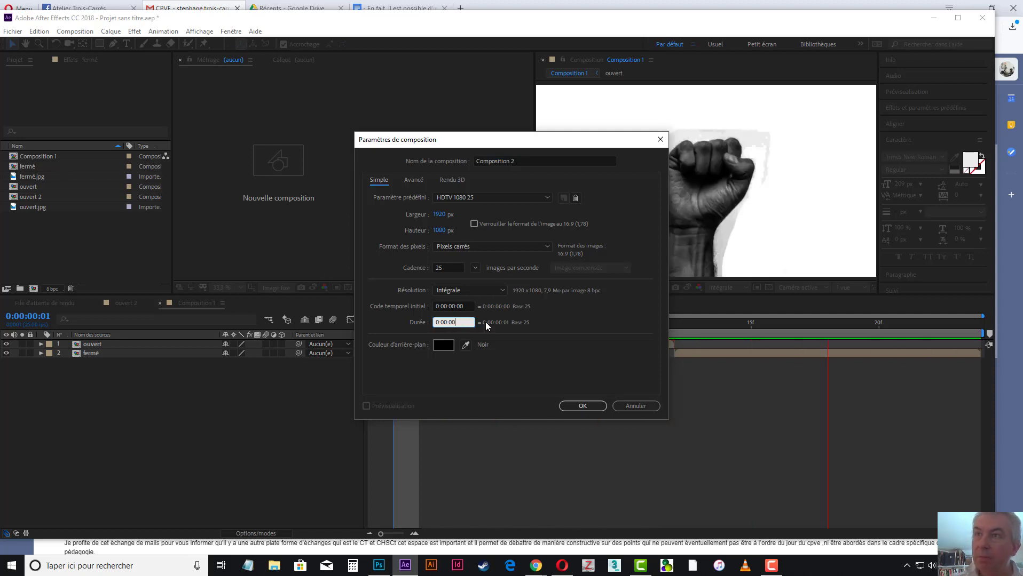
type("6")
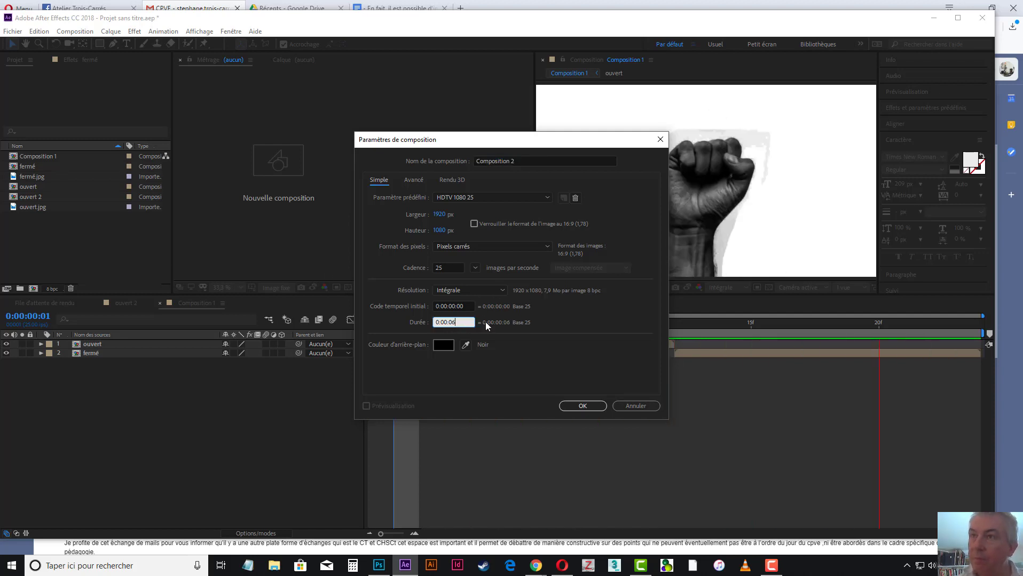
type(":")
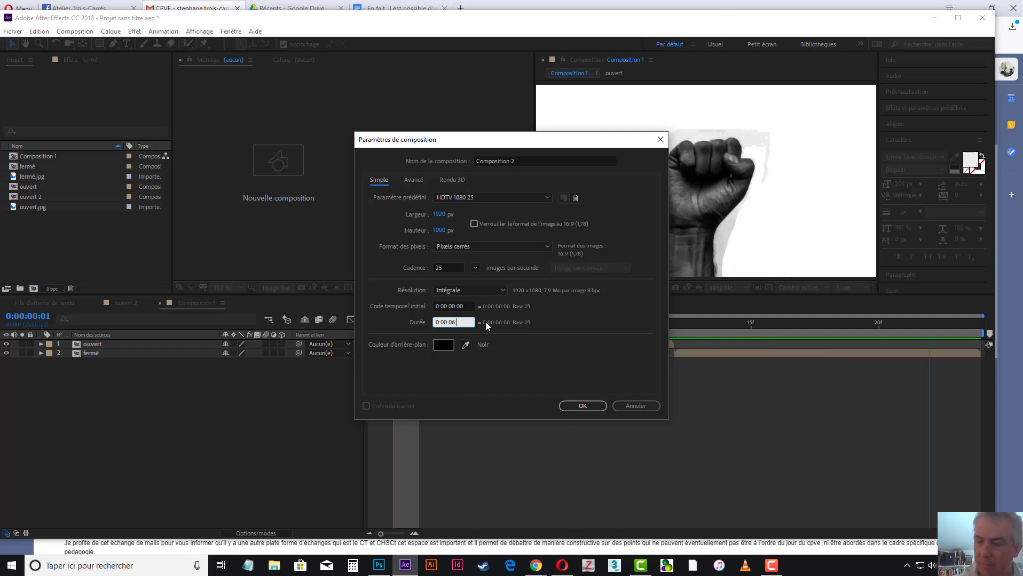
type("00")
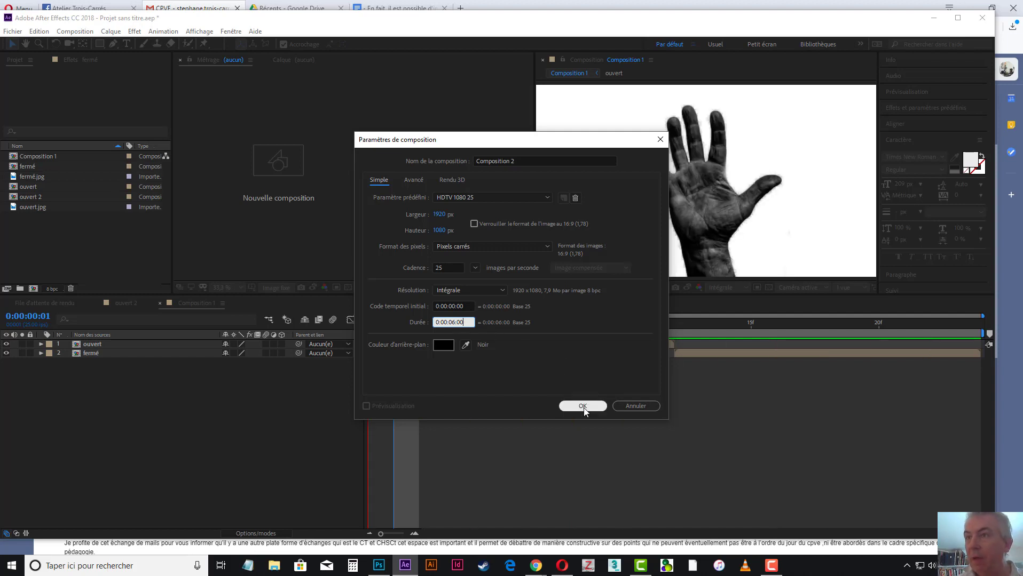
left_click(582, 407)
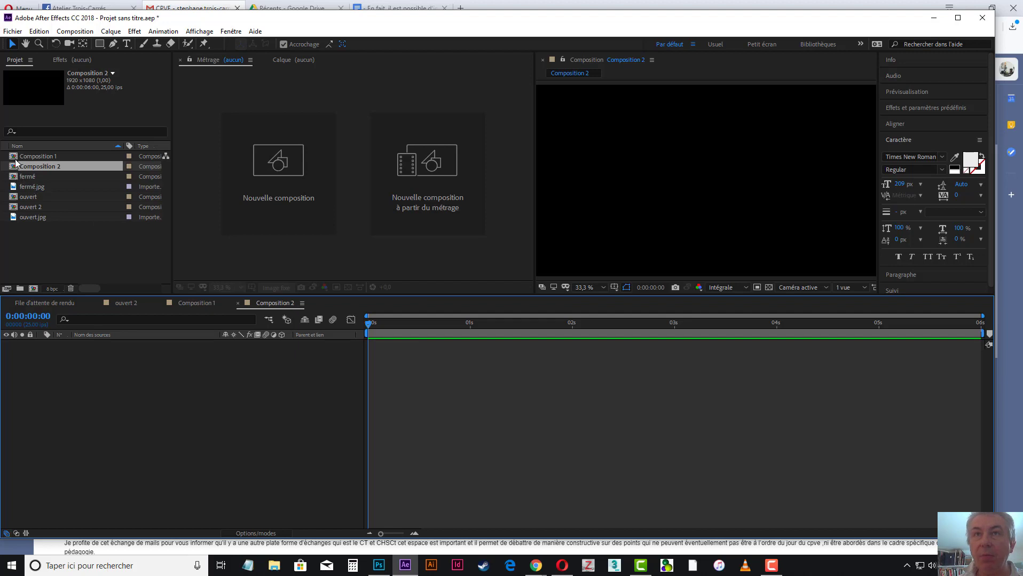
Add five instances of Composition 1 as stacked layers in Composition 2, all starting at the first frame
left_click_drag(14, 158, 59, 367)
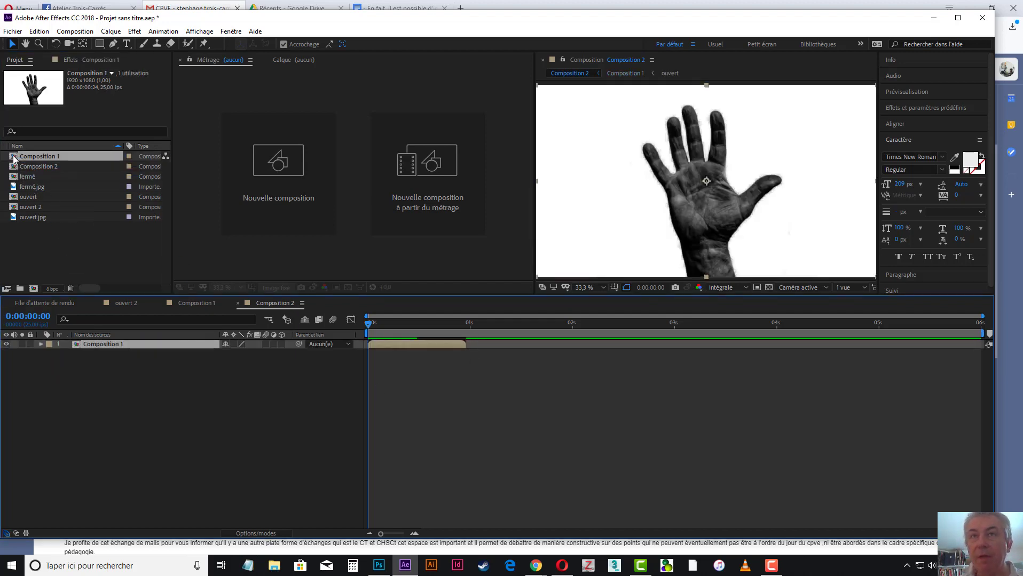
left_click_drag(13, 159, 69, 375)
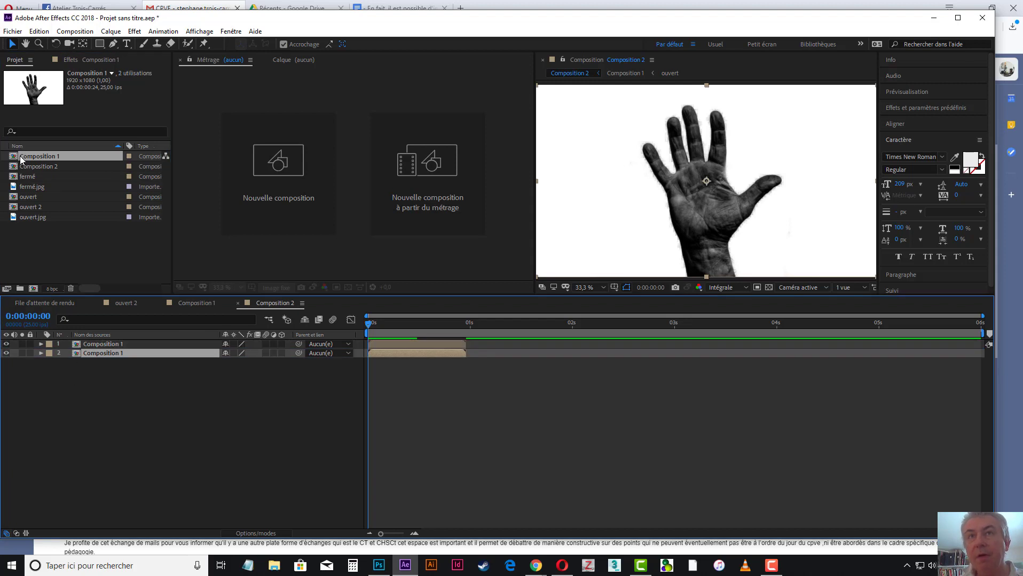
left_click_drag(30, 175, 83, 367)
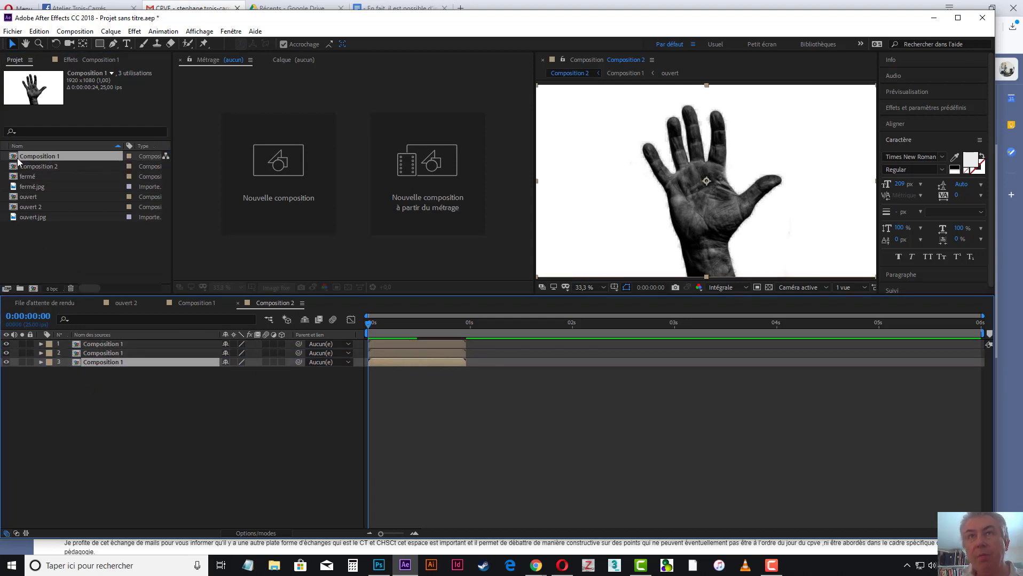
left_click_drag(16, 158, 96, 405)
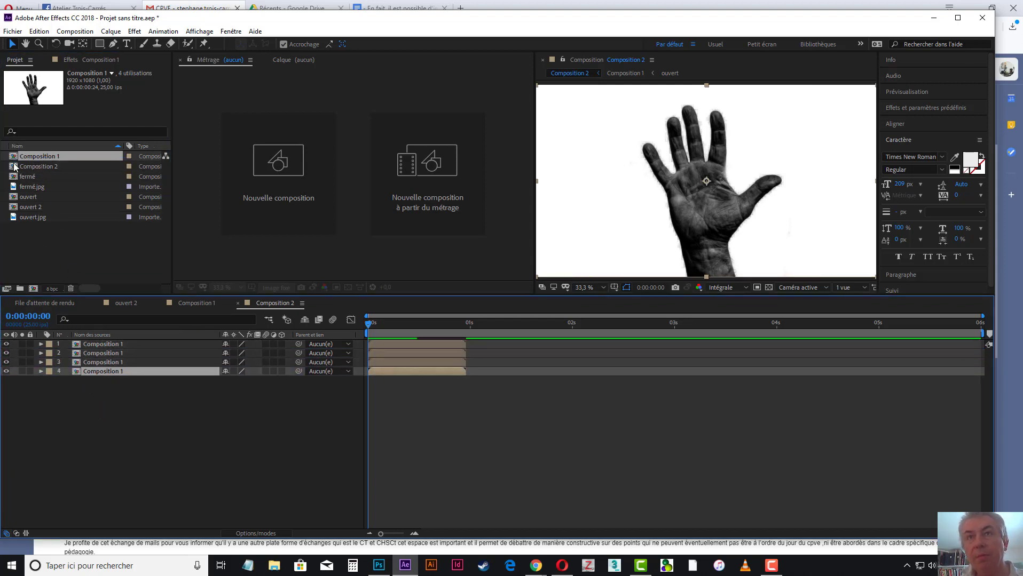
left_click_drag(15, 156, 106, 400)
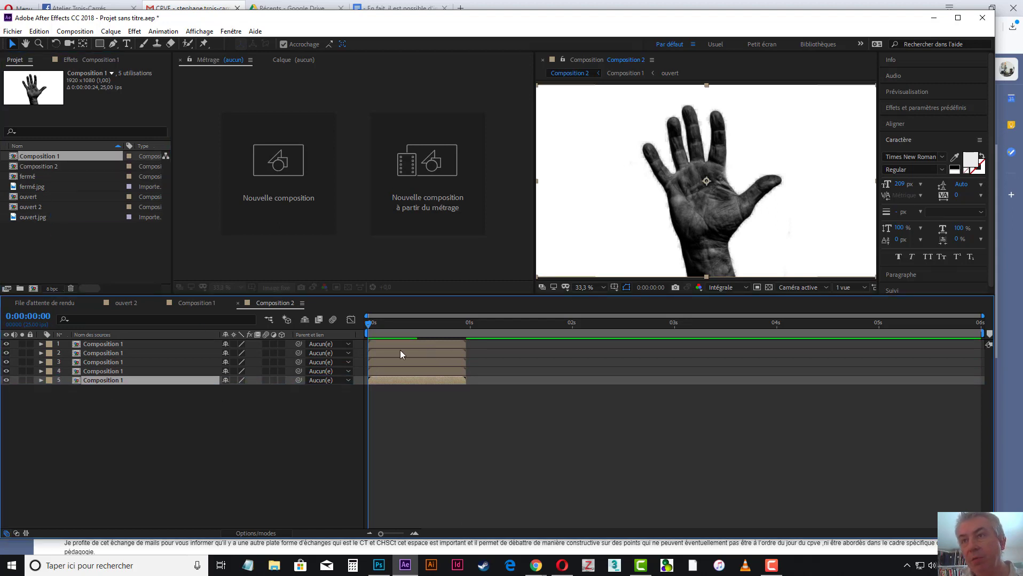
Stagger layers 2 to 5 in Composition 2 so that each starts exactly where the previous layer ends
left_click_drag(401, 354, 499, 354)
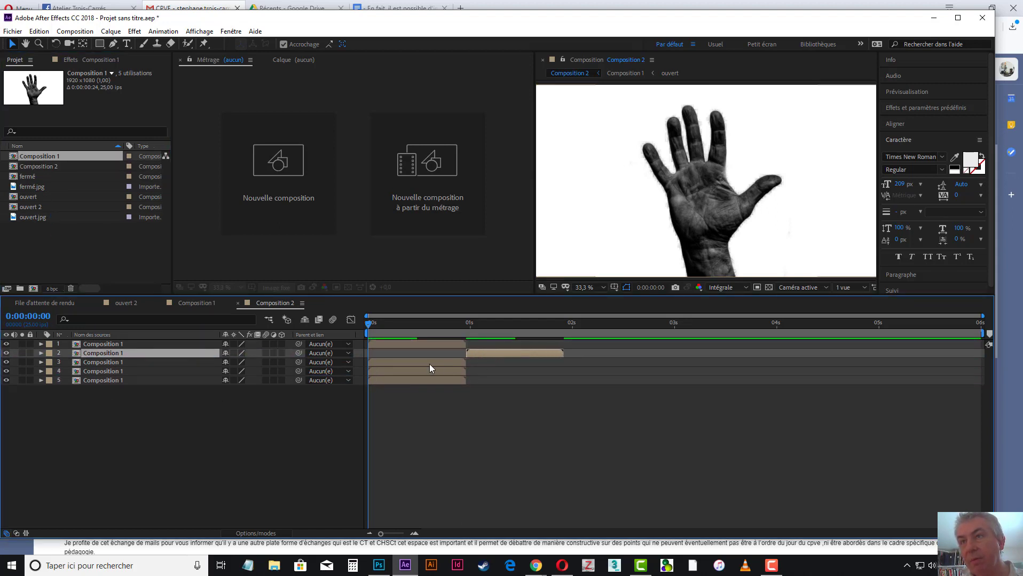
left_click_drag(429, 364, 620, 365)
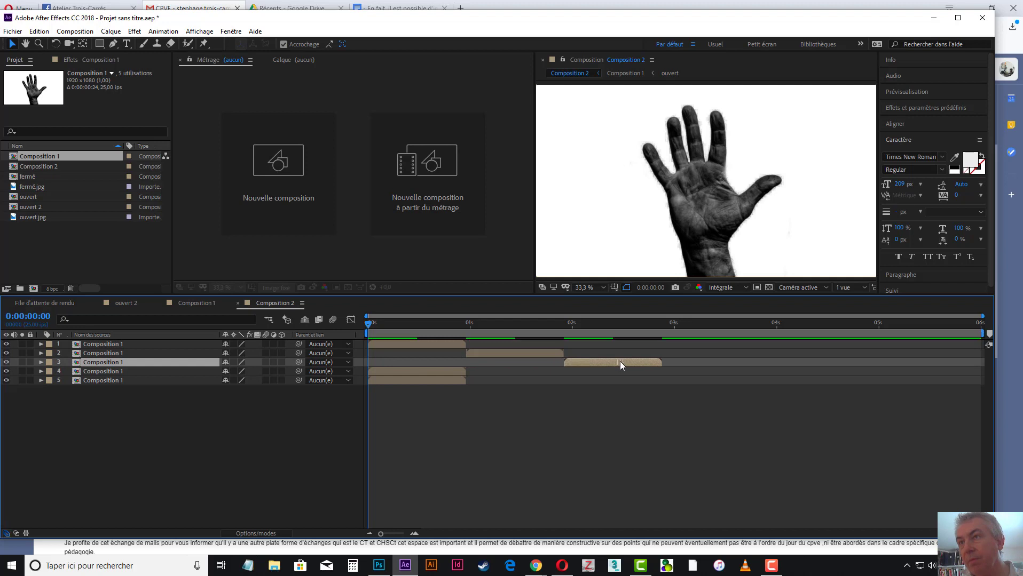
left_click_drag(428, 371, 723, 373)
left_click_drag(439, 381, 821, 380)
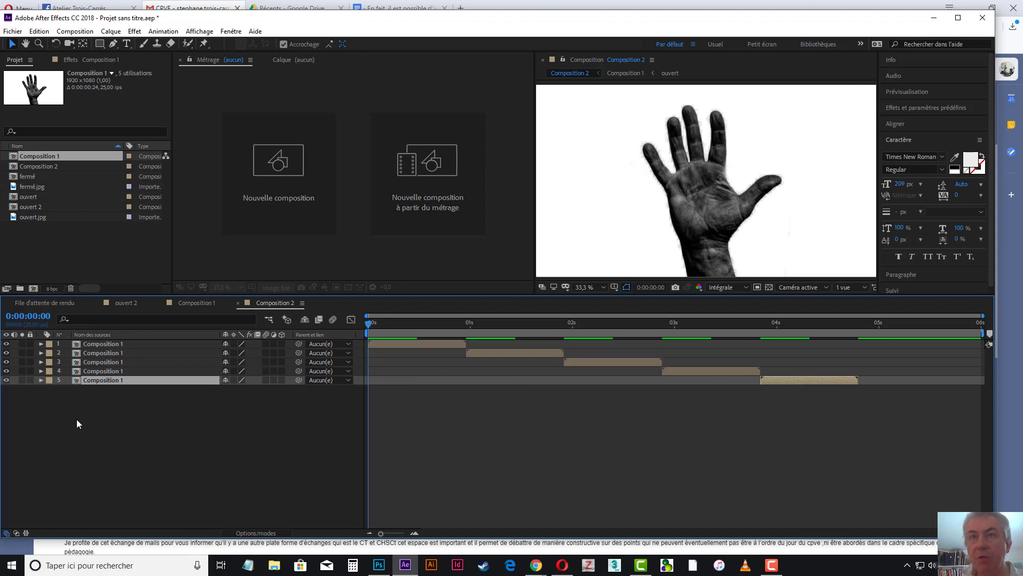
Add two more Composition 1 instances as layers 6 and 7, overlapping each other, with layer 7 ending at the end of Composition 2
left_click_drag(14, 159, 59, 406)
left_click_drag(16, 157, 47, 424)
left_click_drag(420, 390, 897, 403)
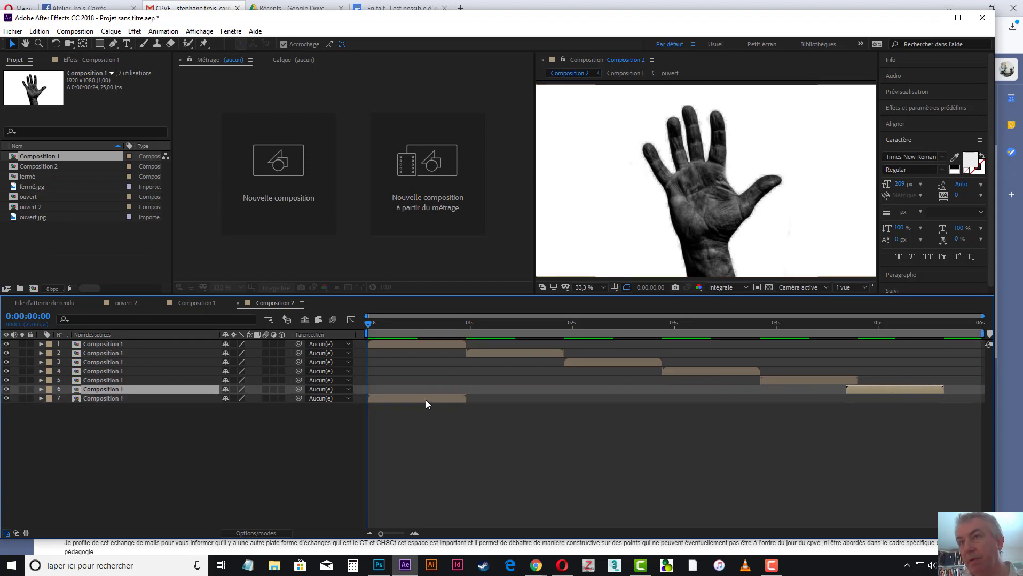
left_click_drag(425, 399, 883, 389)
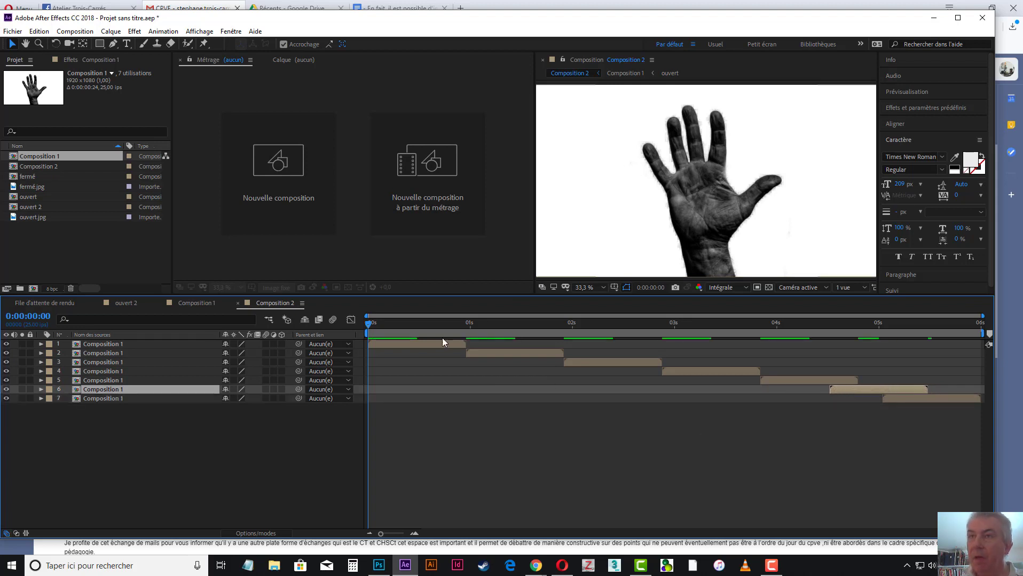
Preview Composition 2 from its first frame and clear the layer selection
left_click_drag(430, 324, 307, 318)
key("space")
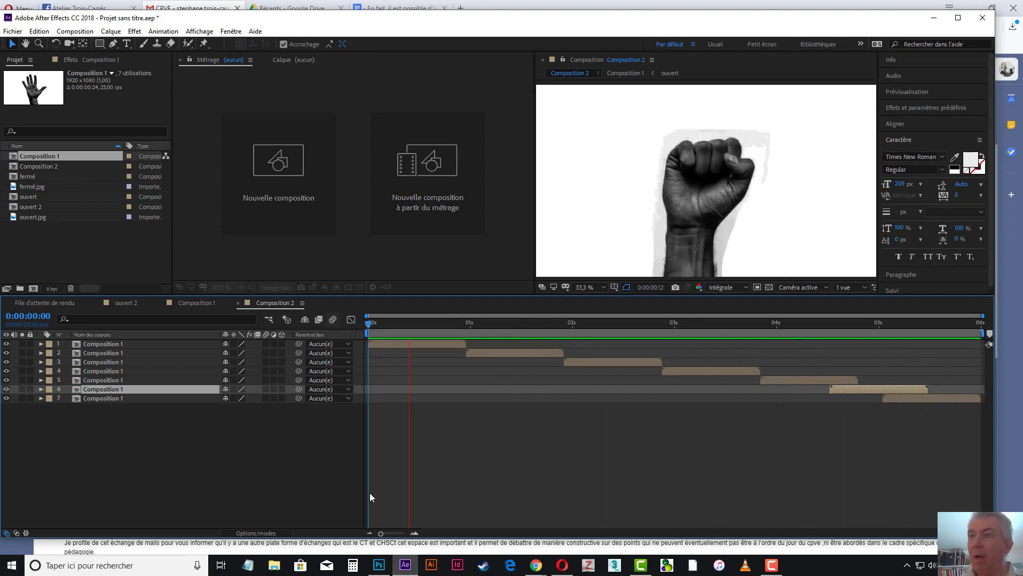
left_click(552, 458)
Shift layers 2 to 7 in Composition 2 so that each one starts slightly before the preceding layer ends
left_click_drag(498, 353, 489, 356)
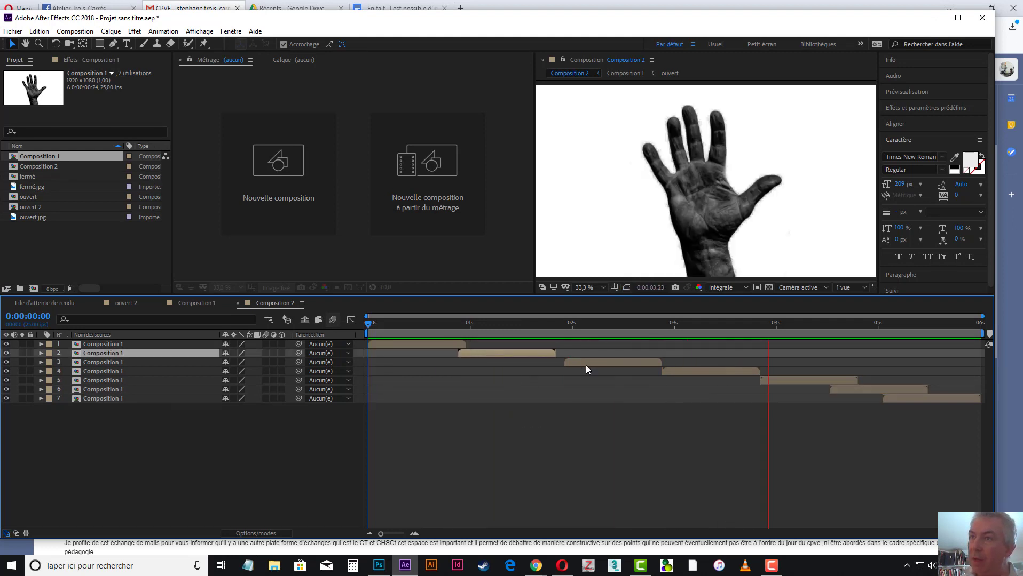
left_click_drag(585, 365, 572, 364)
left_click_drag(685, 371, 670, 373)
left_click_drag(780, 381, 750, 382)
left_click_drag(882, 390, 933, 396)
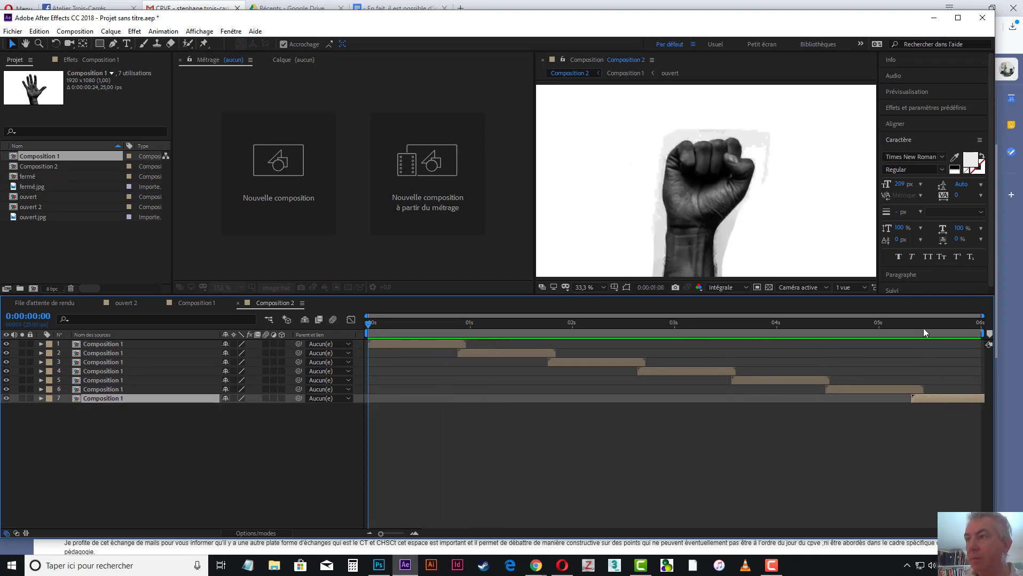
Play back the overlapping layer sequence of Composition 2 to check its rhythm
left_click_drag(907, 327, 515, 329)
key("space")
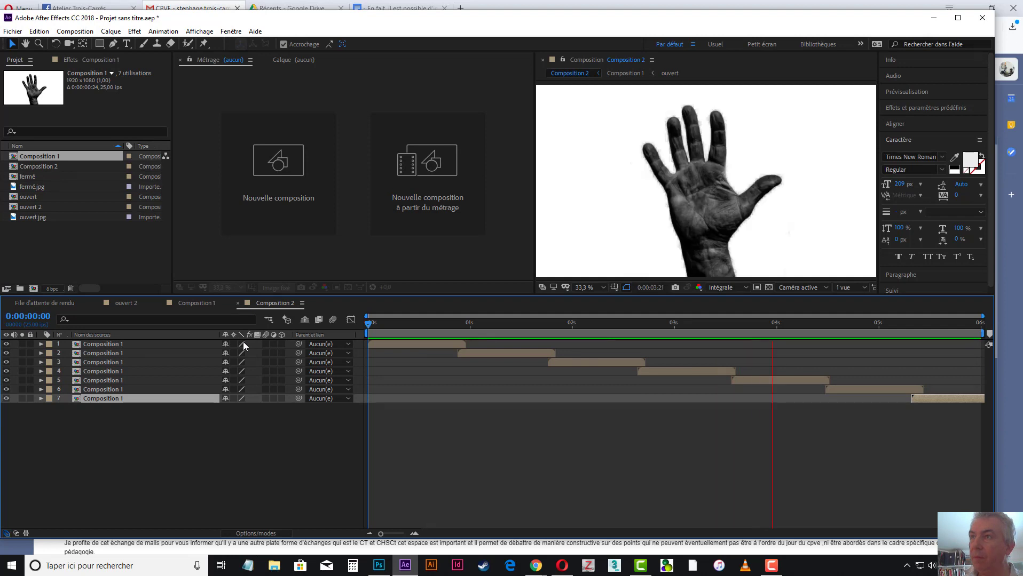
key("space")
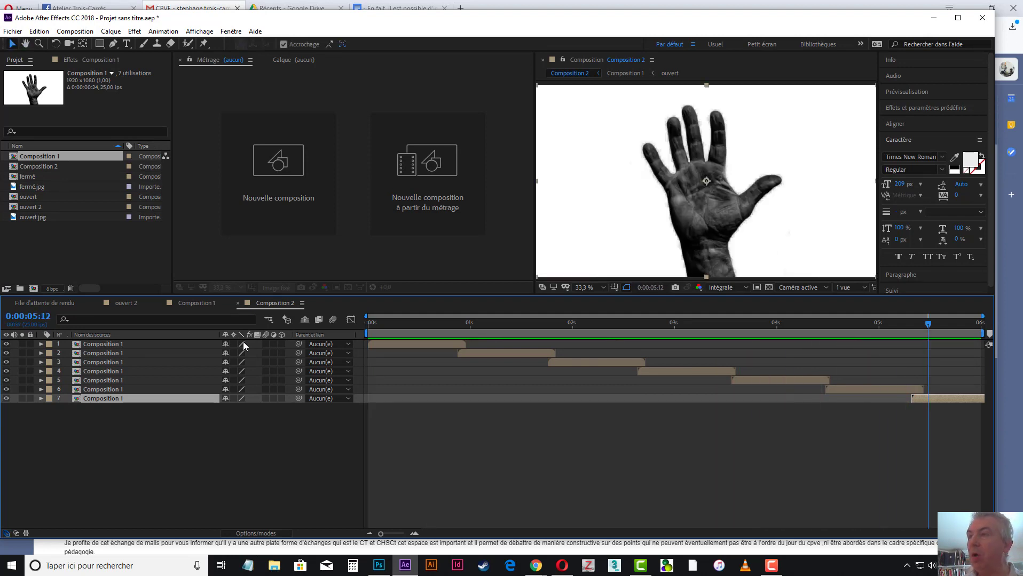
key("space")
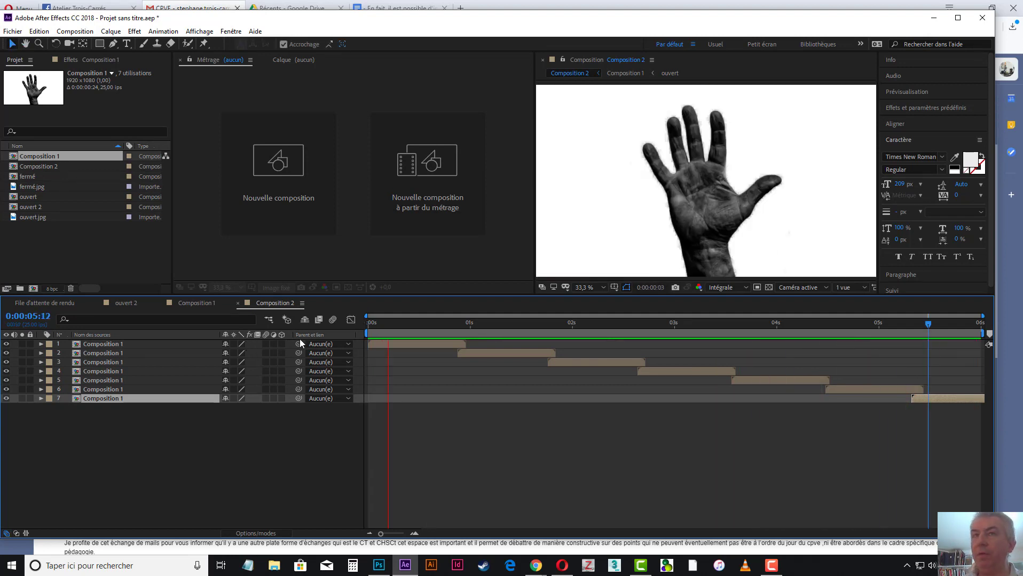
Create an HDTV 1080 25 composition named Composition 3 lasting 0:00:06:00, place Composition 2 in it from the first frame, and preview it
right_click(43, 239)
left_click(106, 251)
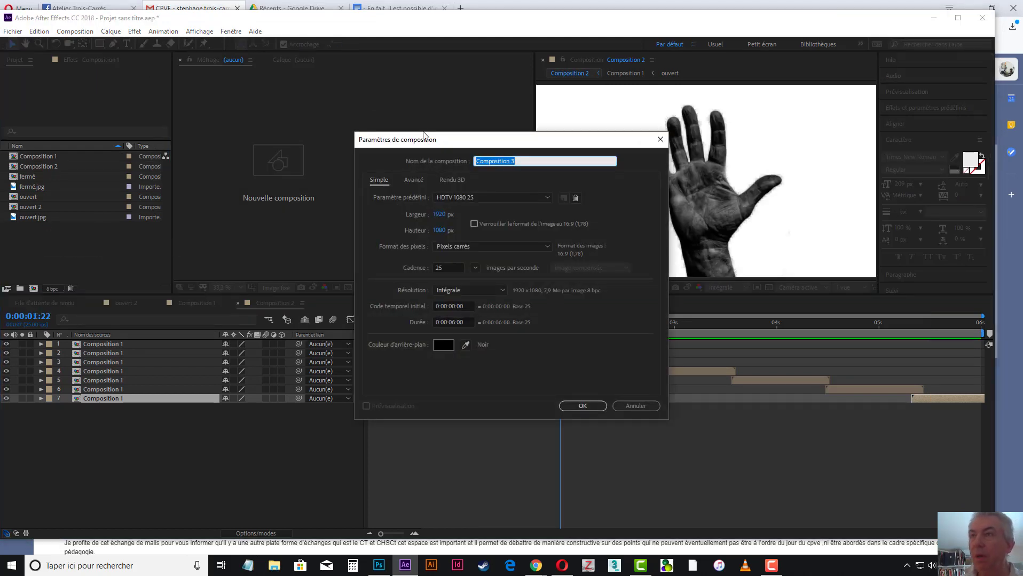
left_click(581, 408)
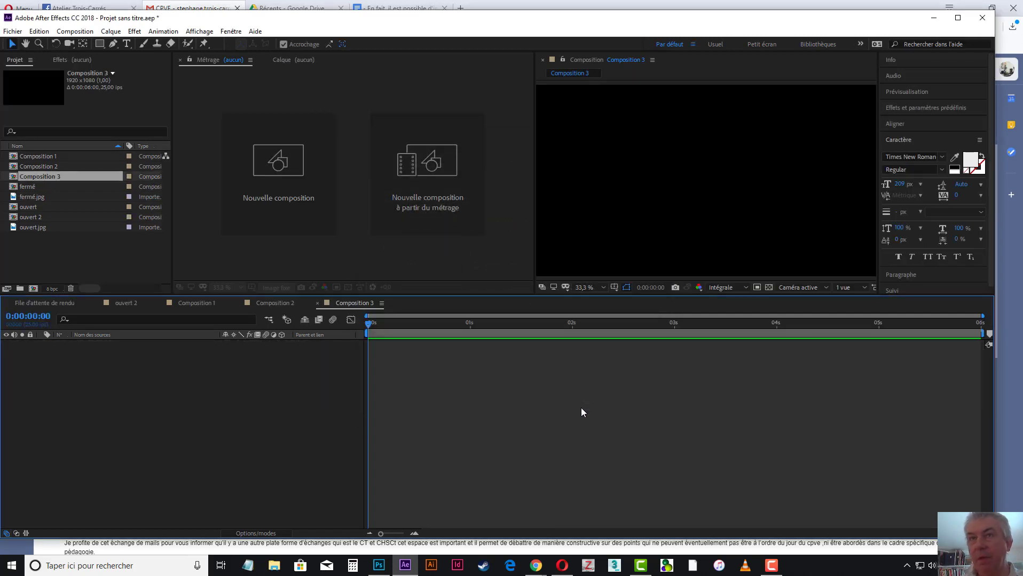
left_click_drag(19, 170, 75, 363)
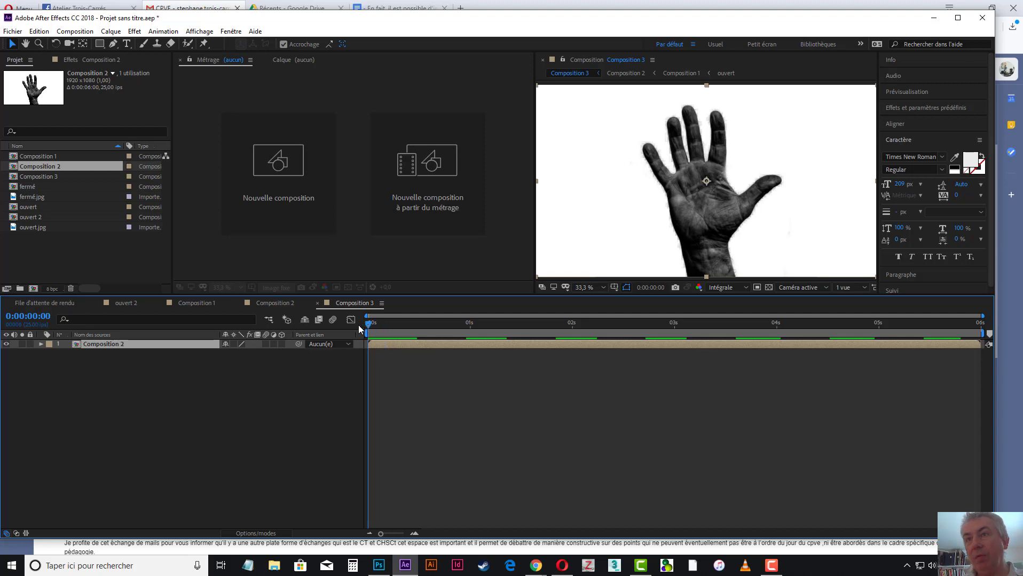
key("space")
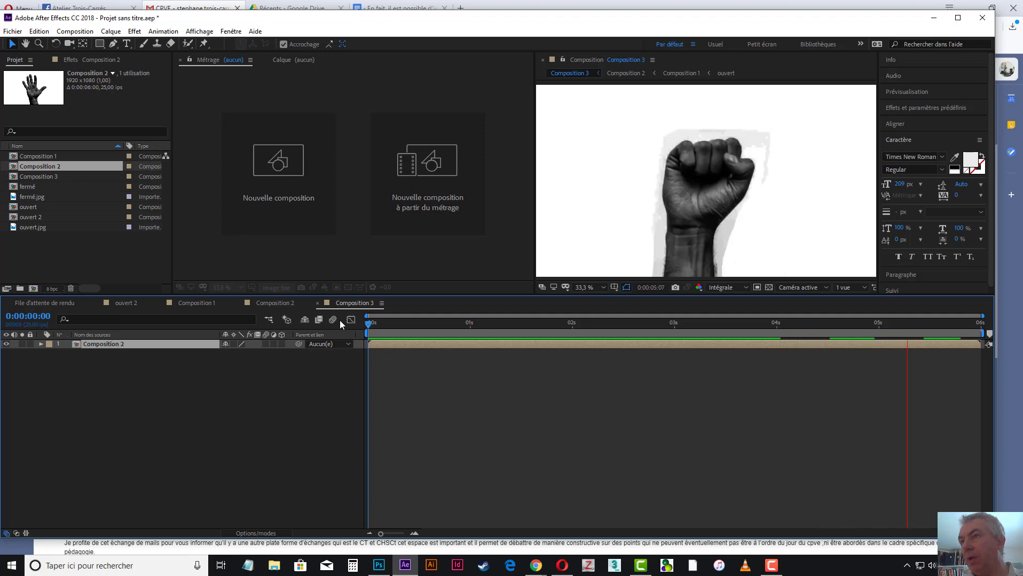
key("space")
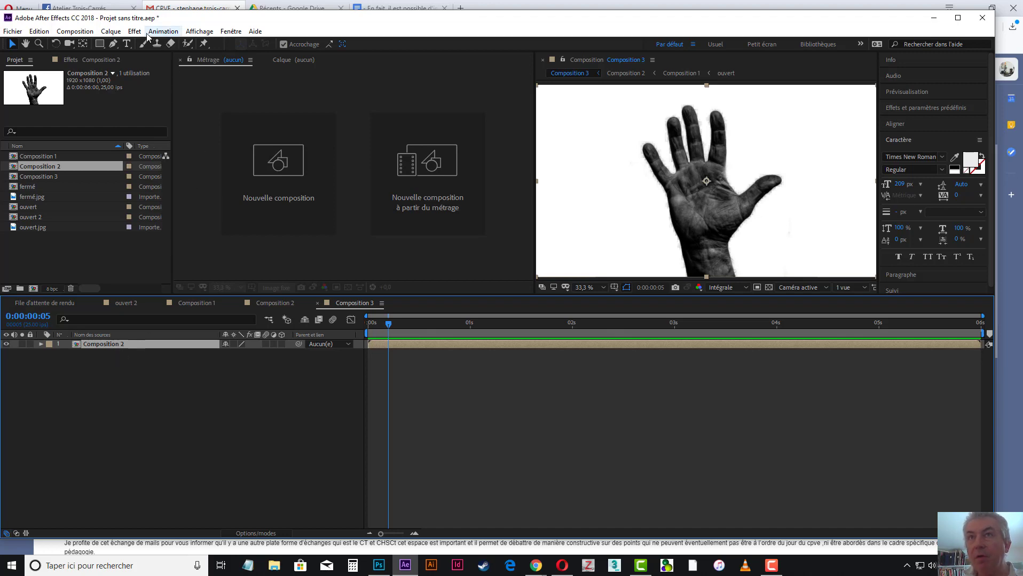
Enable time remapping on the Composition 2 layer in Composition 3
left_click(111, 31)
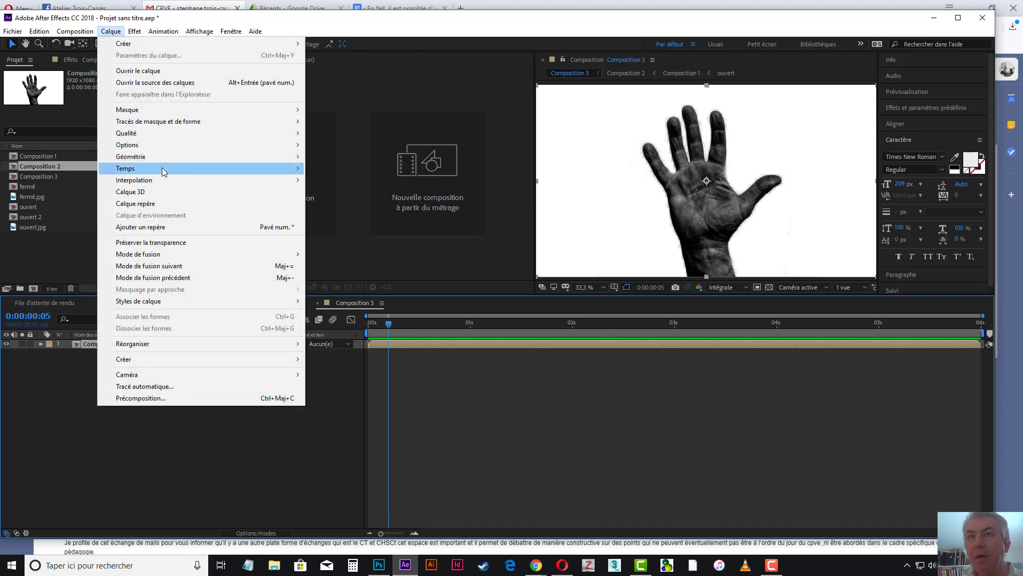
mouse_move(171, 168)
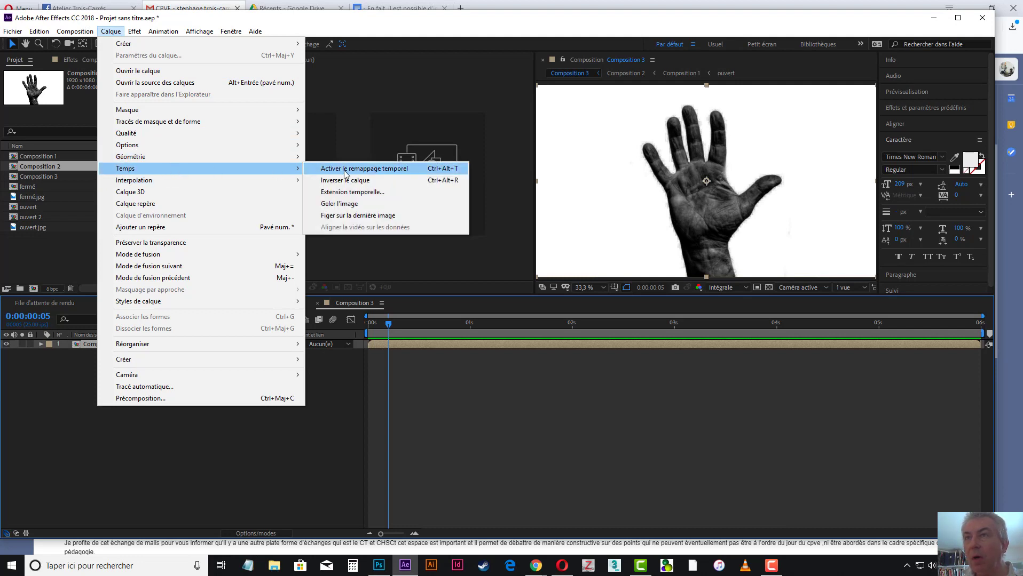
left_click(345, 169)
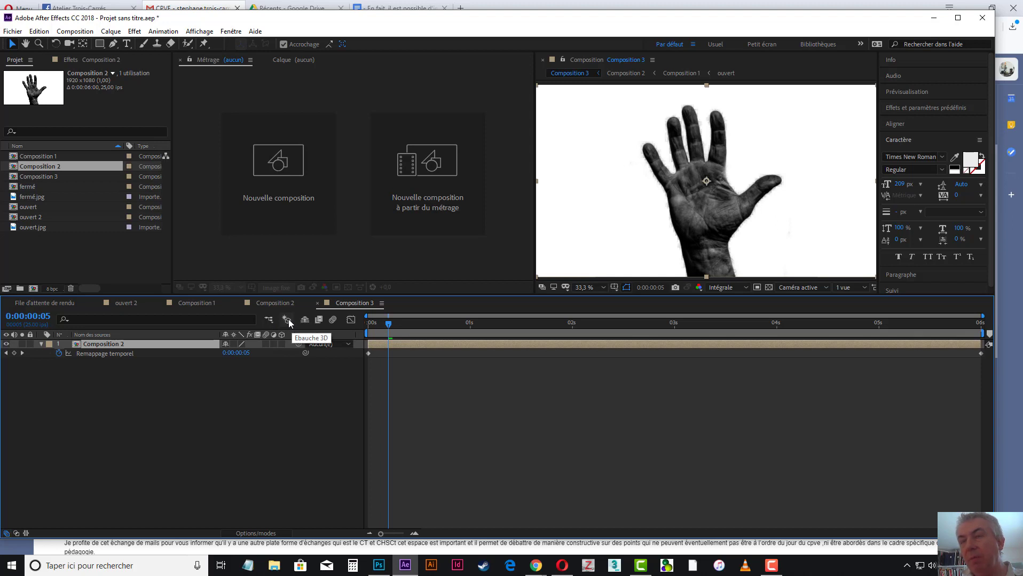
Show the Graph Editor and add a time-remap keyframe on the Composition 2 layer at 0:00:00:05
left_click(350, 321)
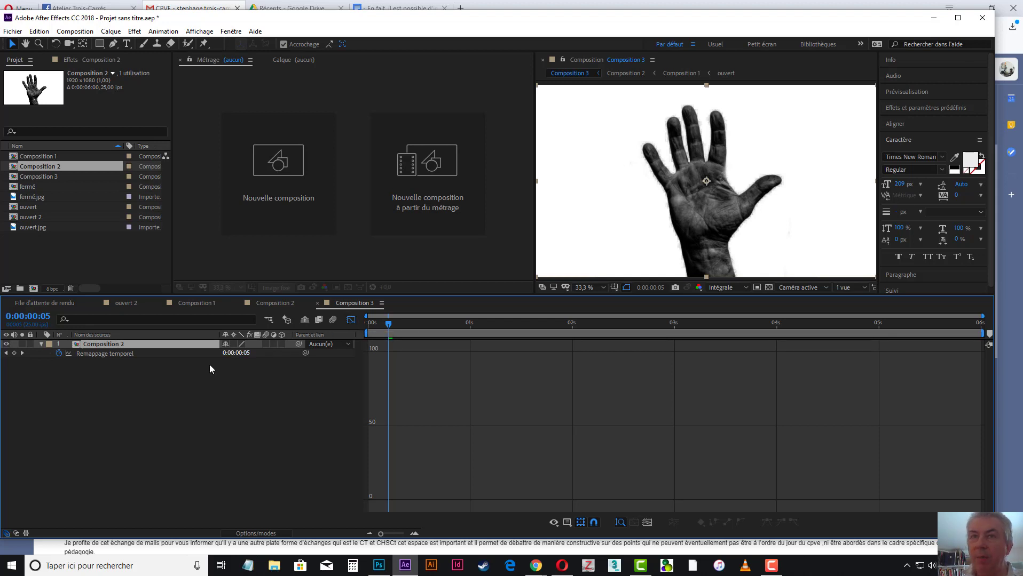
left_click(14, 354)
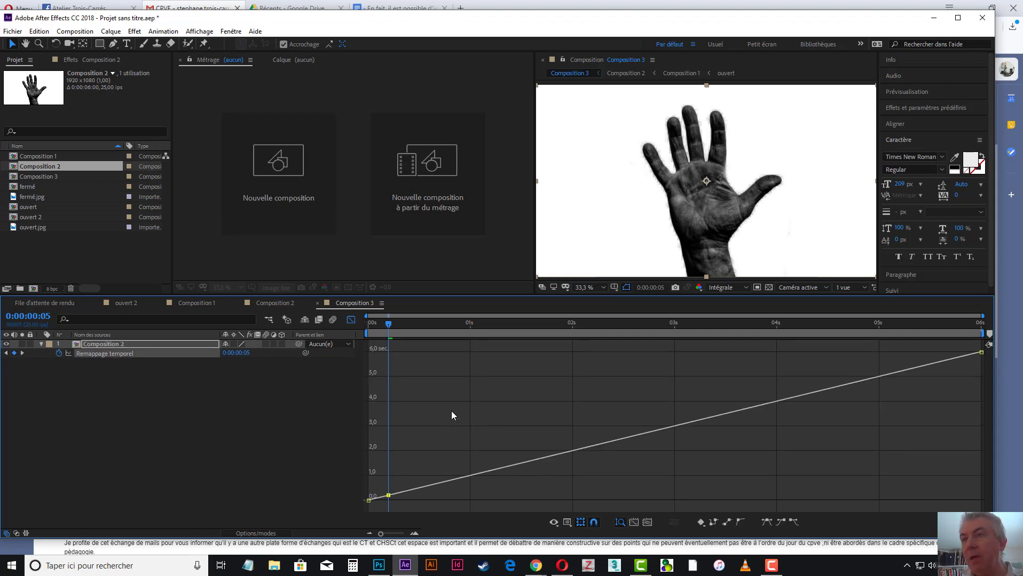
Move the time-remap keyframe at 0:00:00:05 to 0:00:02:19 with a value of about 4.04 sec in the Graph Editor
left_click_drag(393, 326, 500, 466)
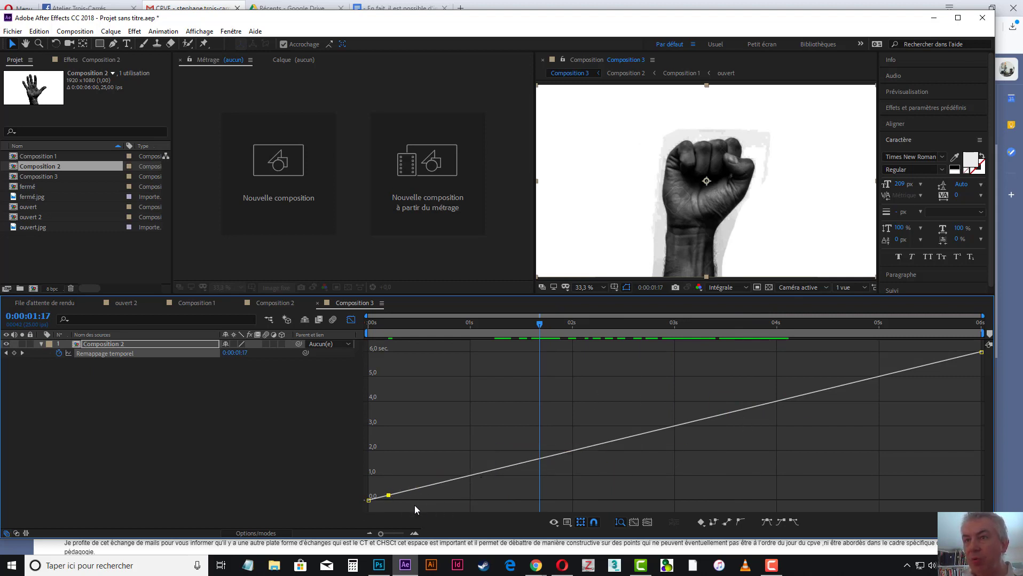
left_click_drag(388, 496, 649, 401)
right_click(650, 400)
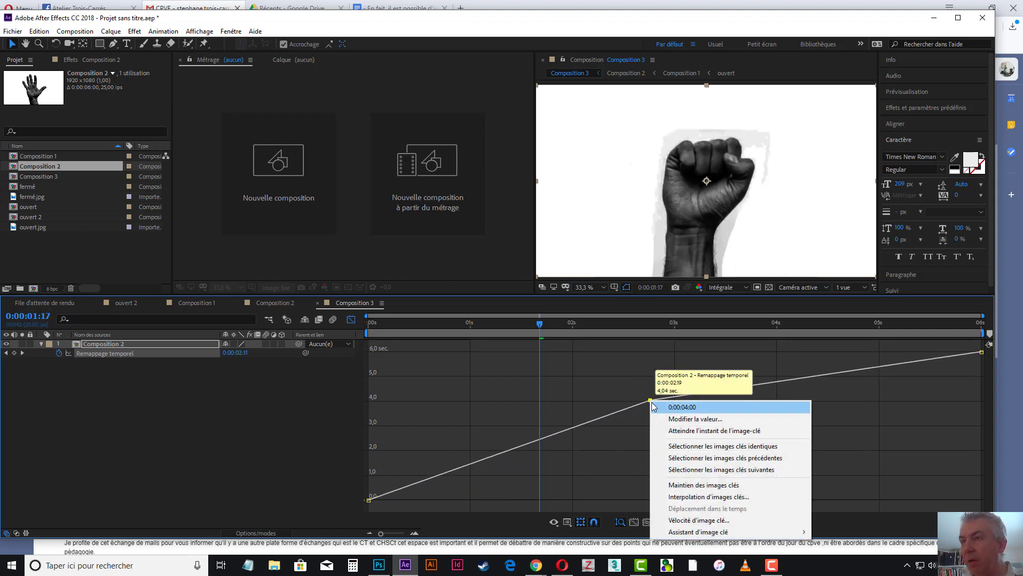
left_click(634, 414)
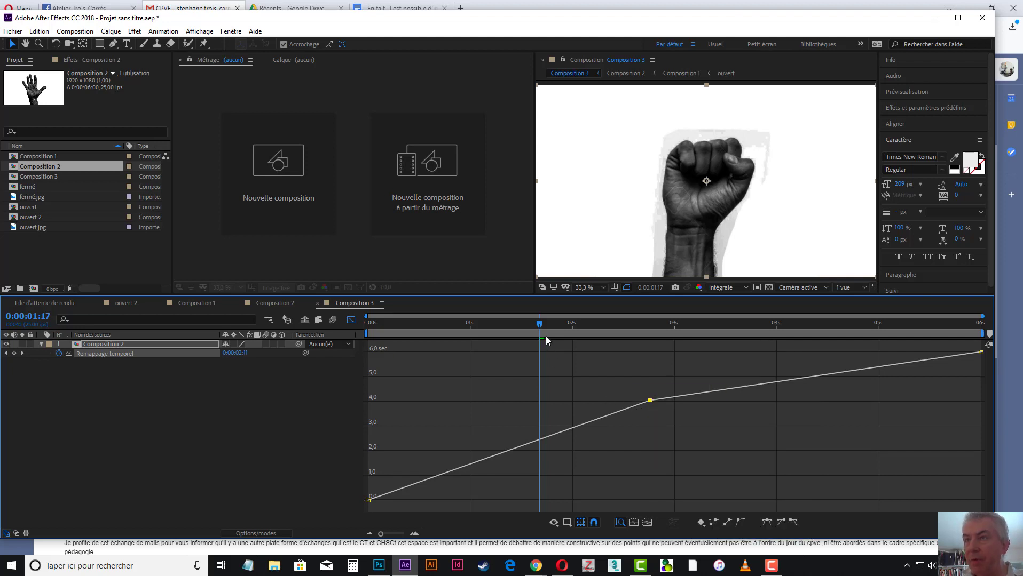
Add time-remap keyframes on the Composition 2 layer at 0:00:01:11 and 0:00:03:21
left_click(515, 326)
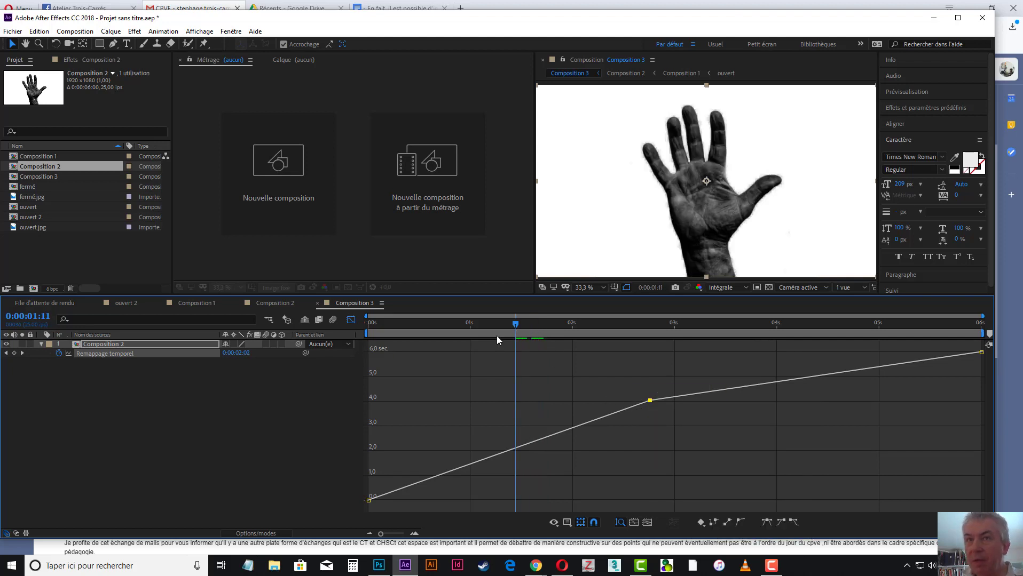
left_click(15, 353)
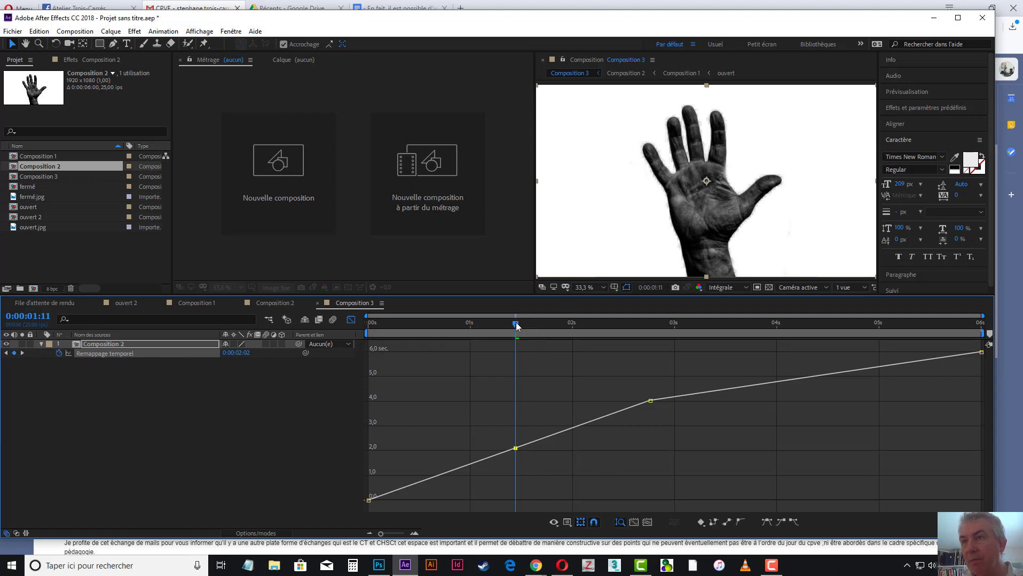
left_click_drag(515, 324, 571, 328)
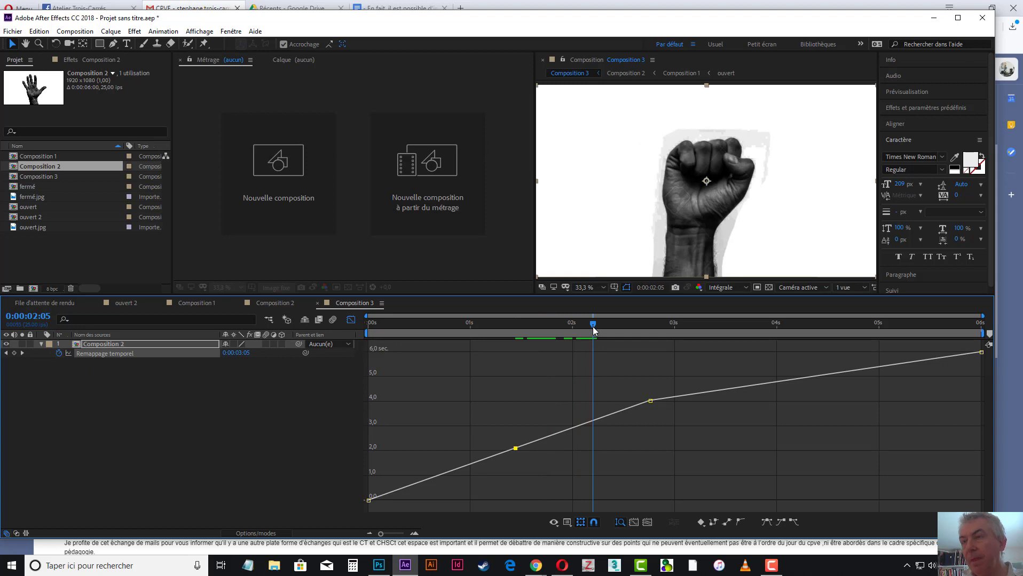
left_click_drag(592, 330, 760, 330)
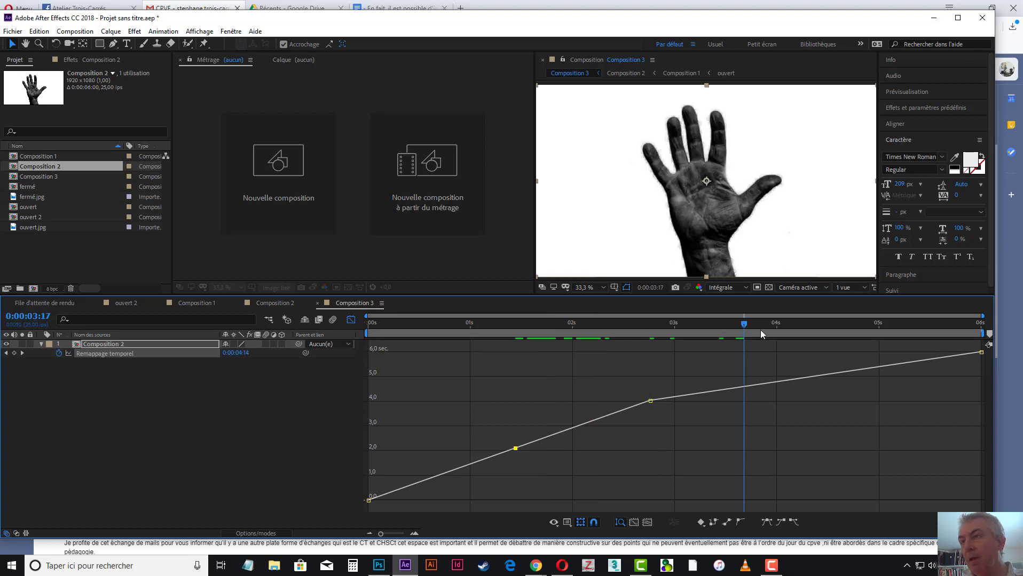
left_click(14, 353)
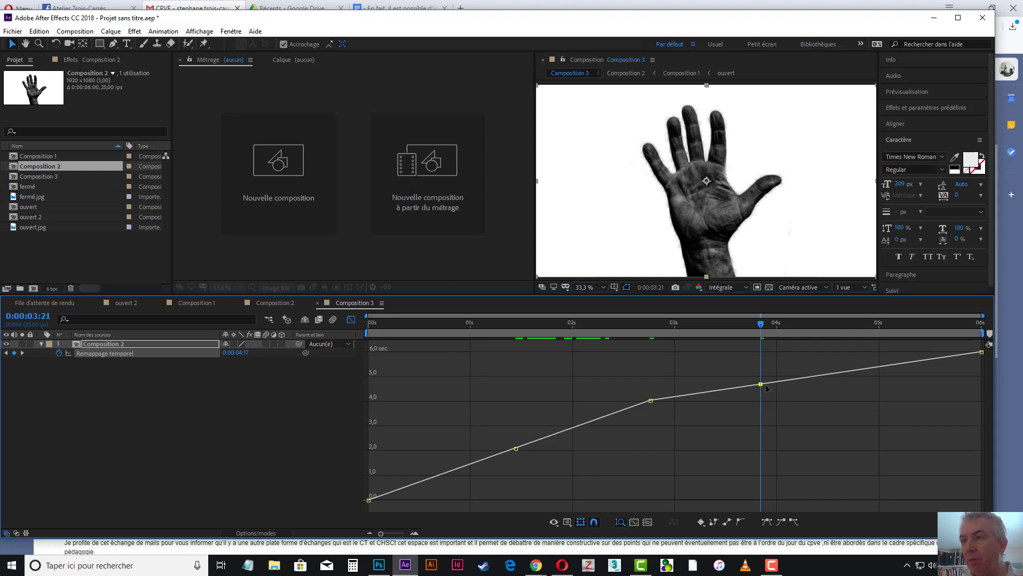
mouse_move(761, 386)
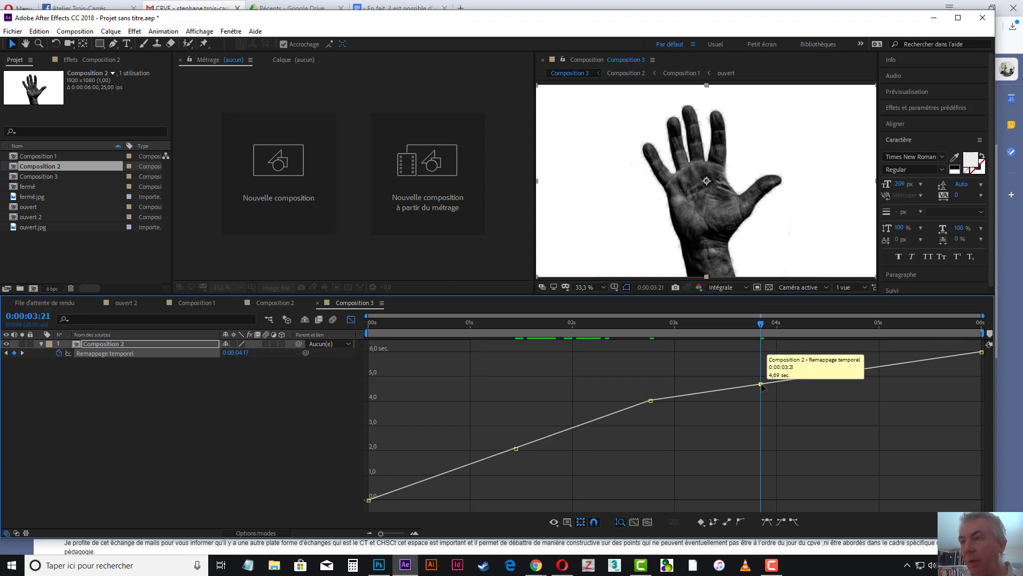
Set the temporal interpolation of the time-remap keyframe at 0:00:02:19 to Bézier
mouse_move(651, 403)
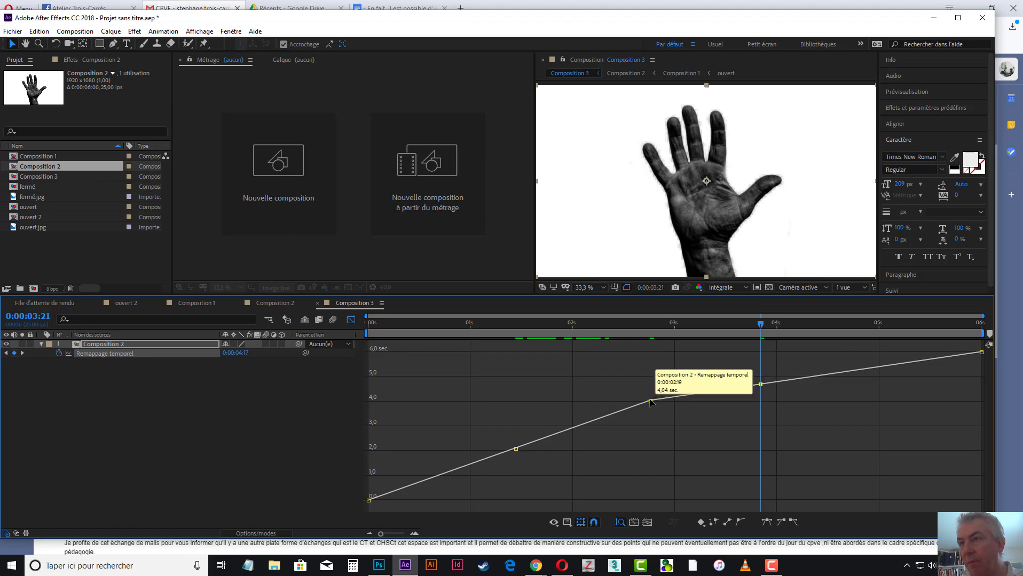
right_click(650, 401)
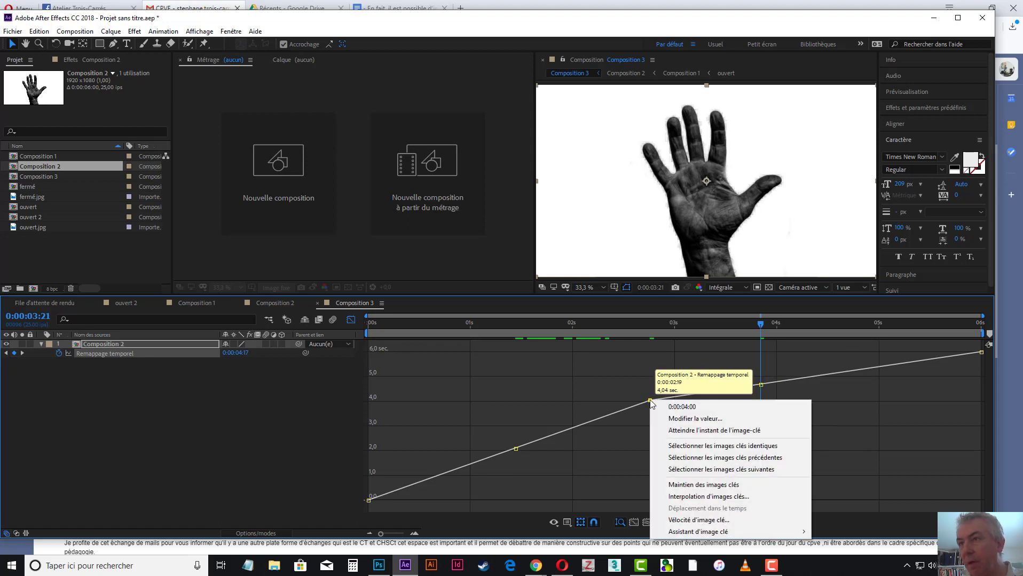
left_click(692, 498)
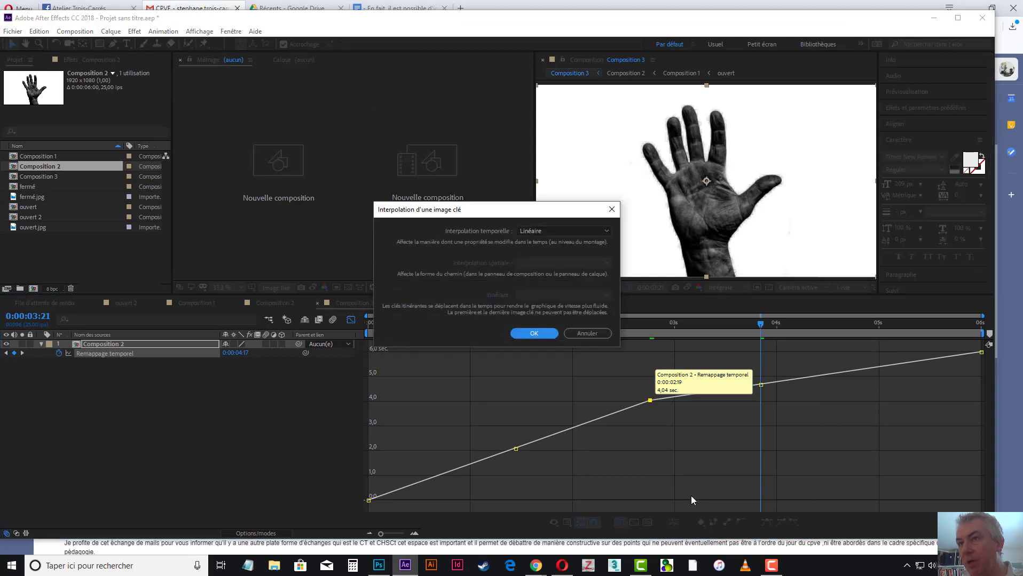
left_click(607, 232)
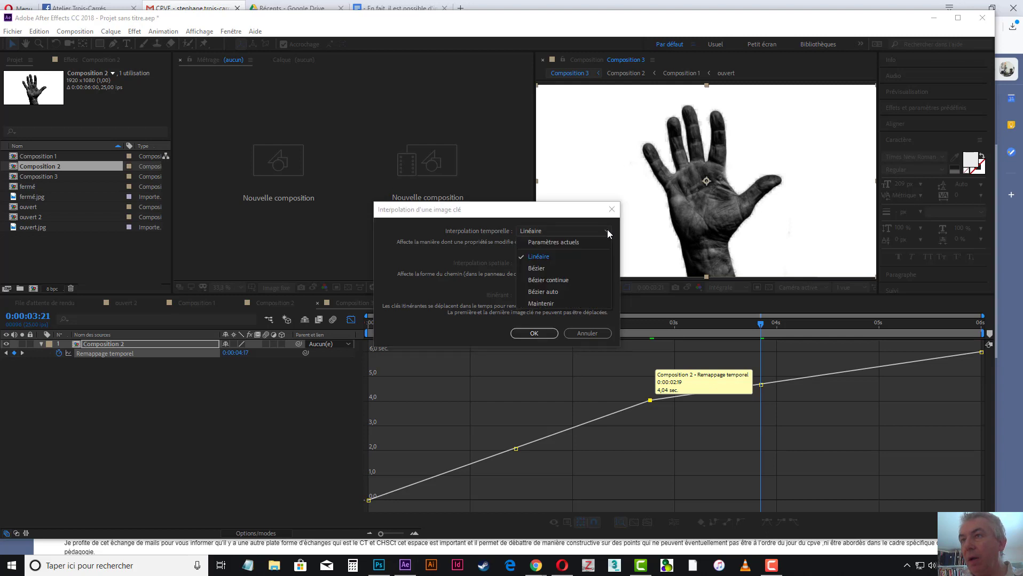
left_click(592, 269)
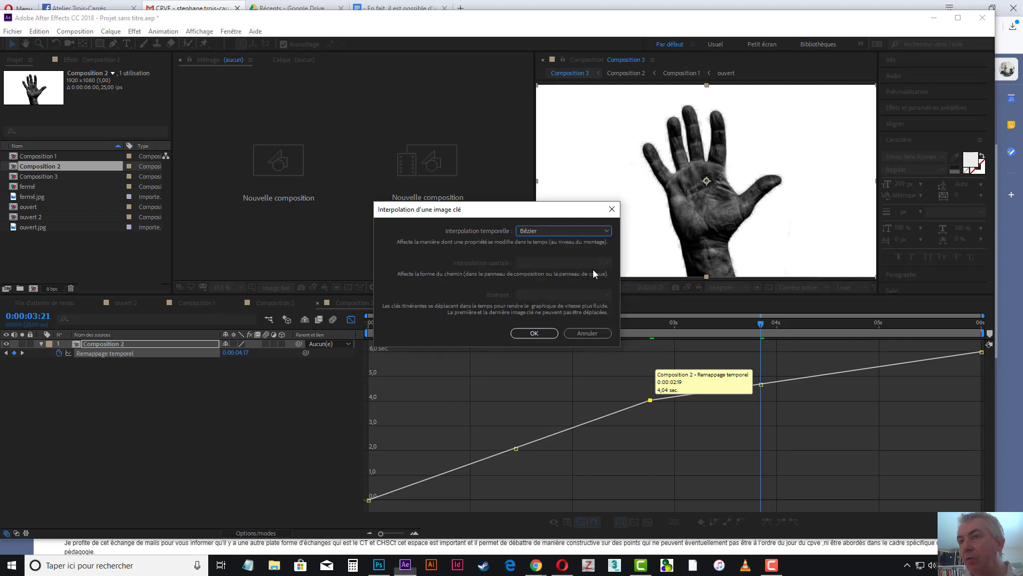
left_click(548, 333)
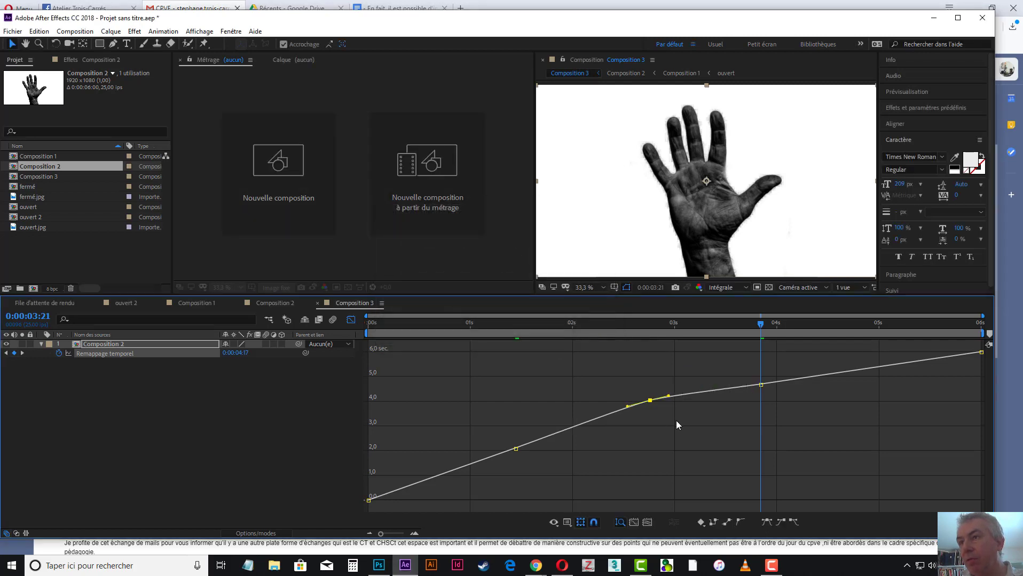
Pull both Bézier handles of the 0:00:02:19 keyframe well below it to bend the time-remap curve on either side
left_click_drag(668, 397, 768, 520)
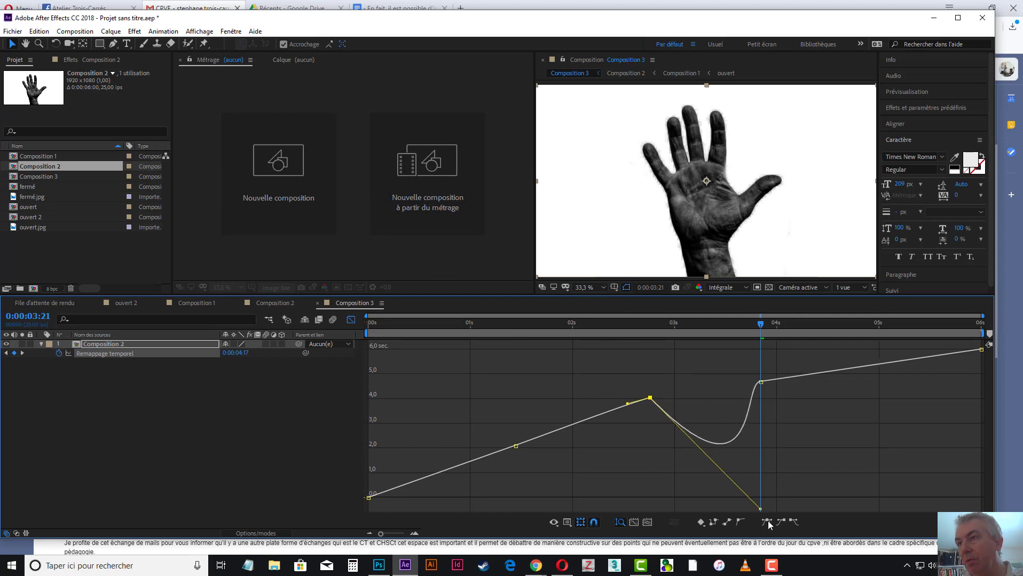
left_click_drag(627, 402, 610, 299)
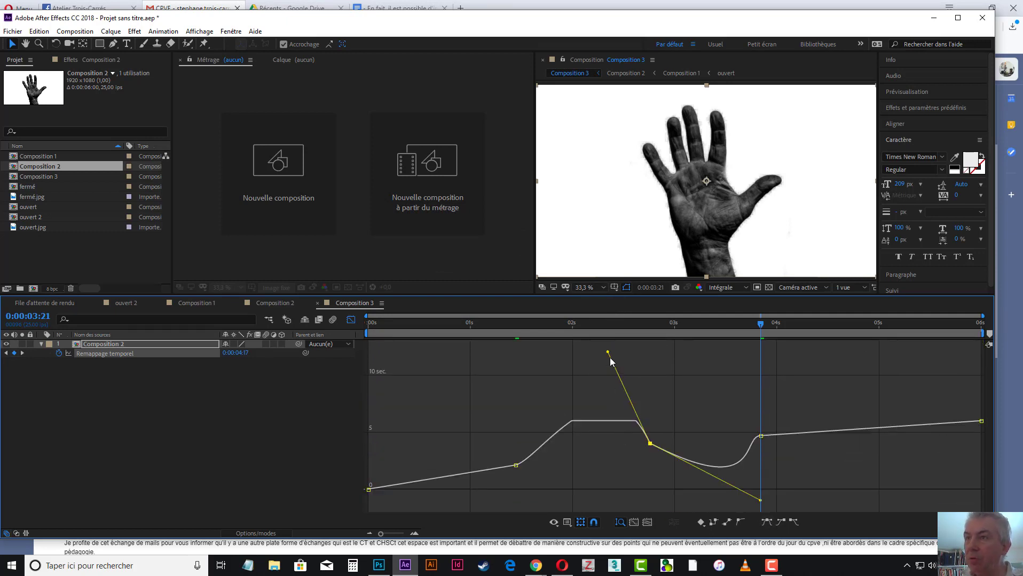
left_click_drag(607, 354, 583, 534)
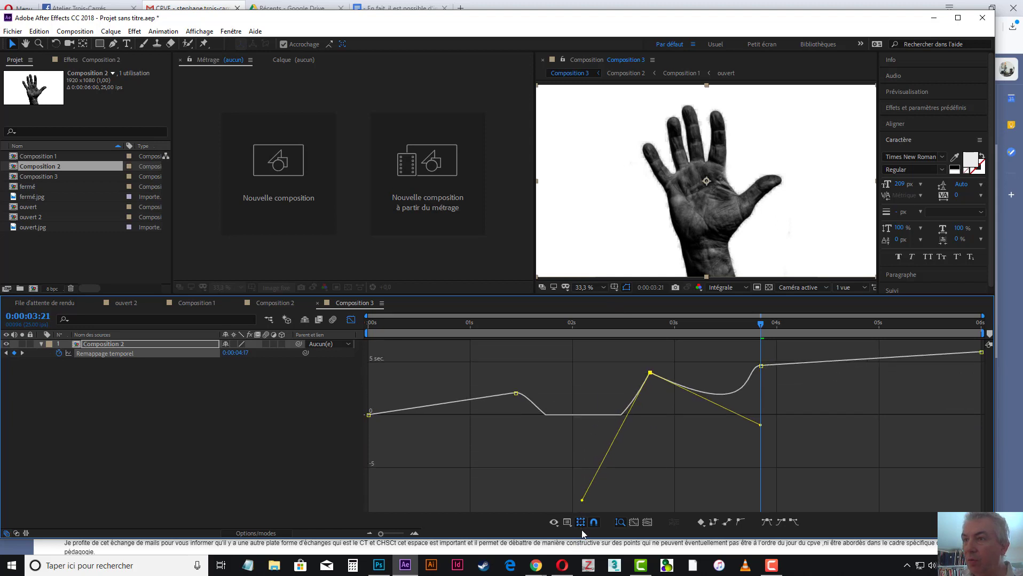
left_click(579, 489)
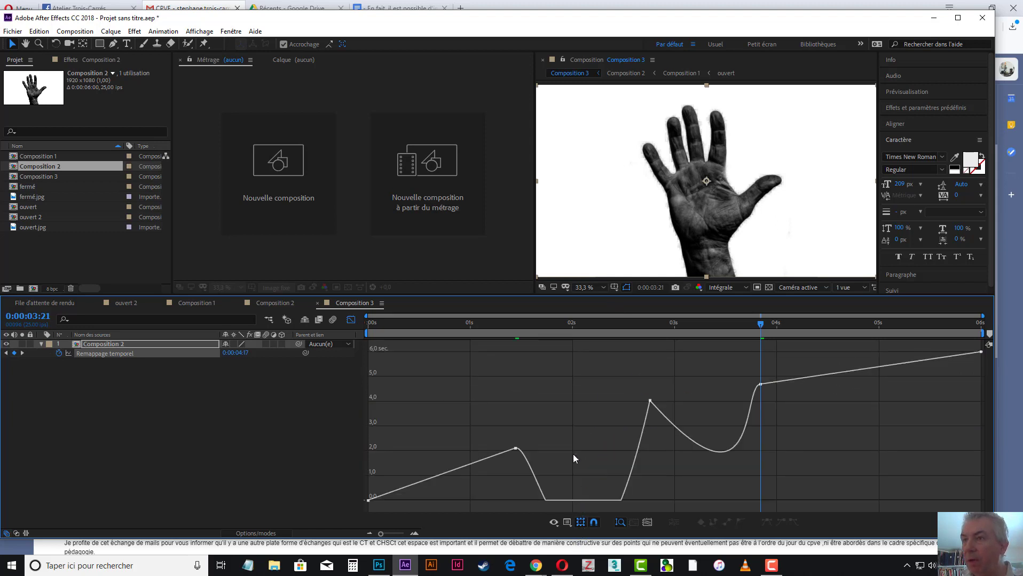
Preview Composition 3 from the first frame to check the playback speed of the reshaped time-remap curve
left_click(532, 331)
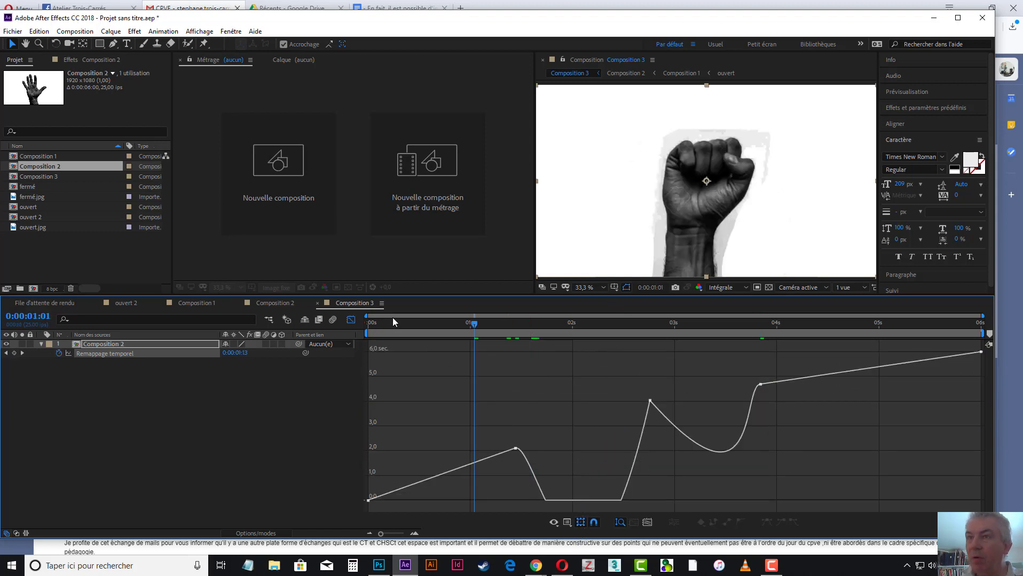
key("space")
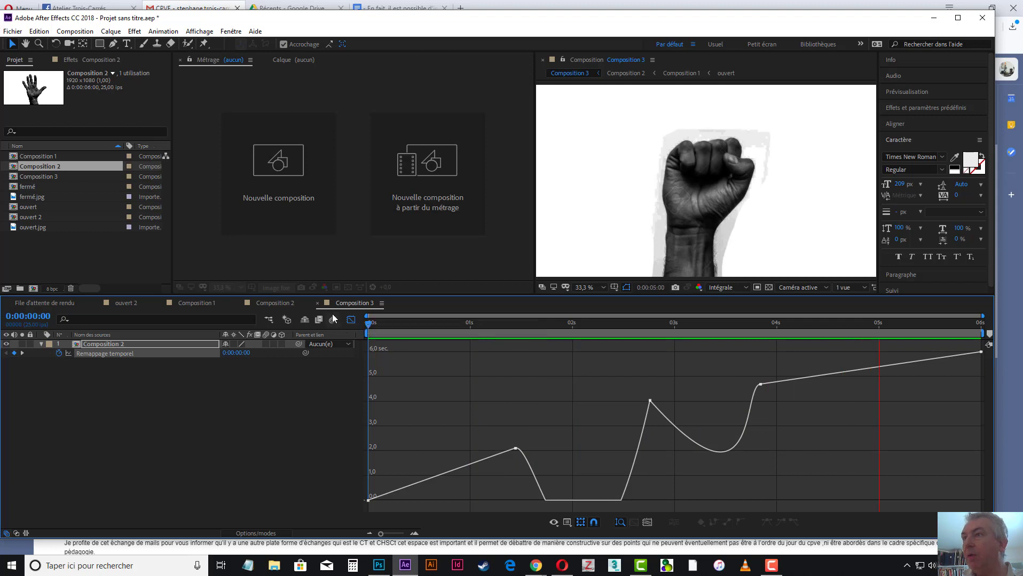
key("space")
Add a time-remap keyframe at 0:00:04:11 and set its temporal interpolation to continuous Bézier (Bézier continue)
left_click_drag(874, 326, 822, 326)
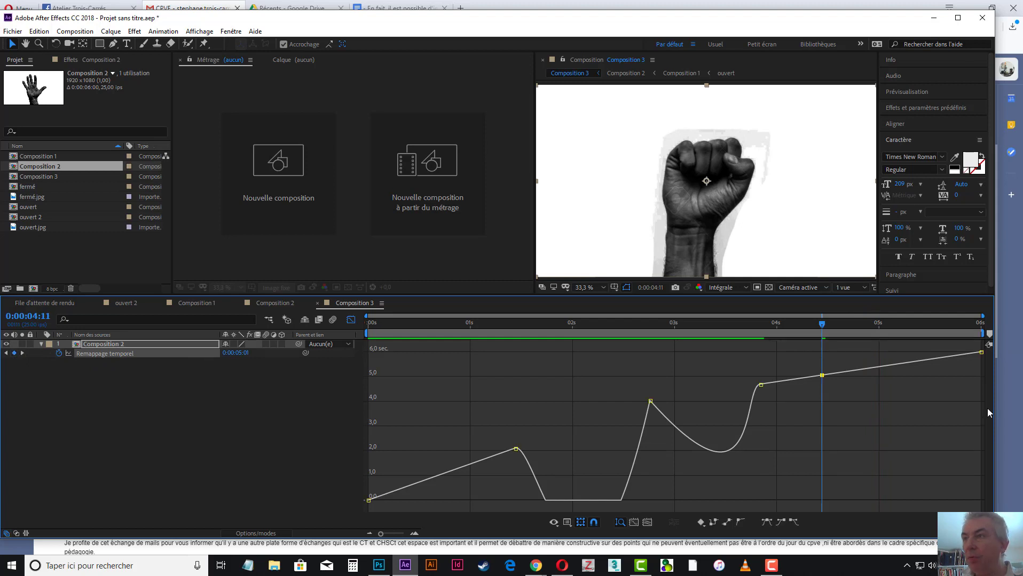
right_click(822, 376)
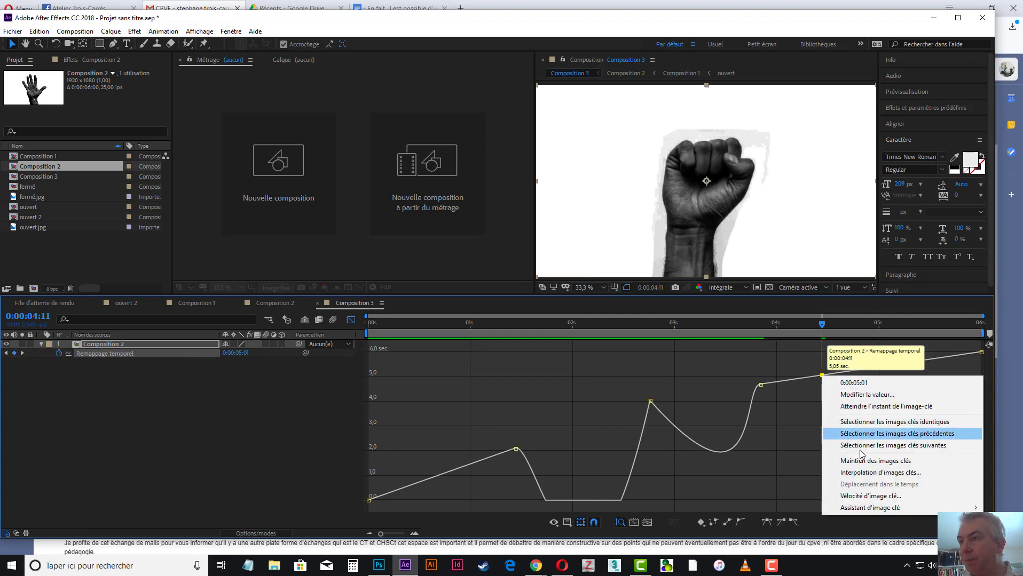
left_click(864, 472)
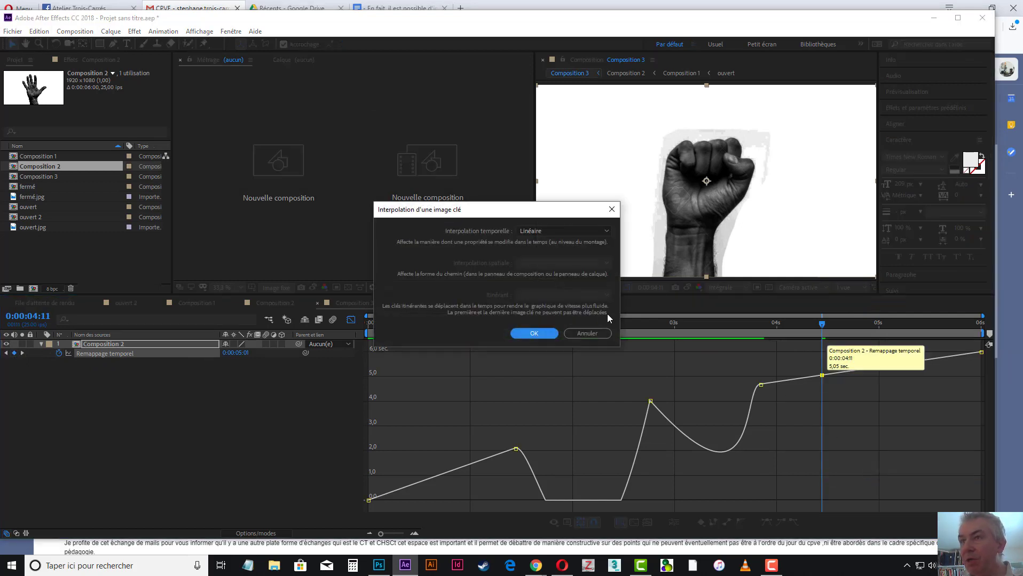
left_click(595, 231)
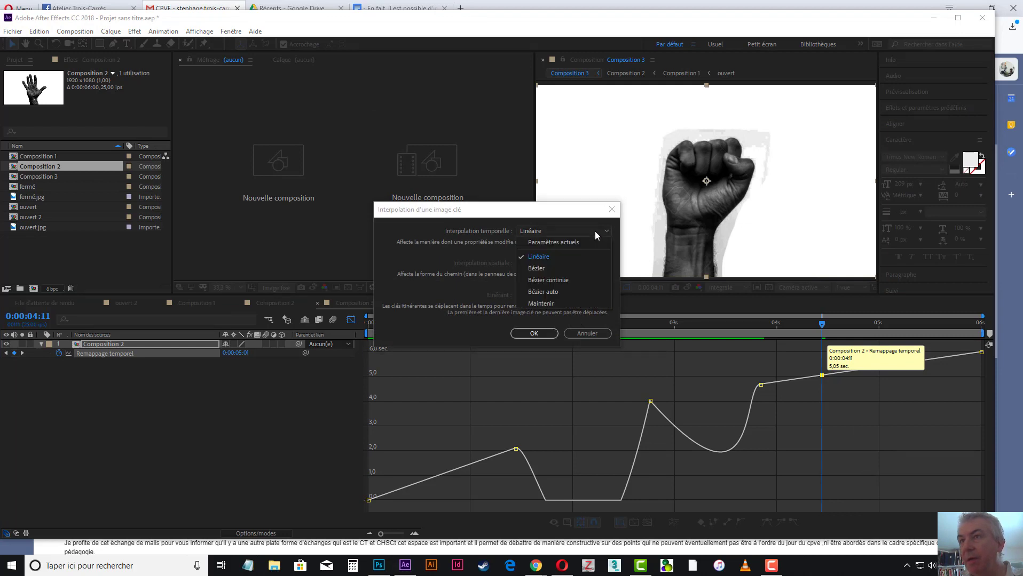
left_click(566, 280)
left_click(545, 332)
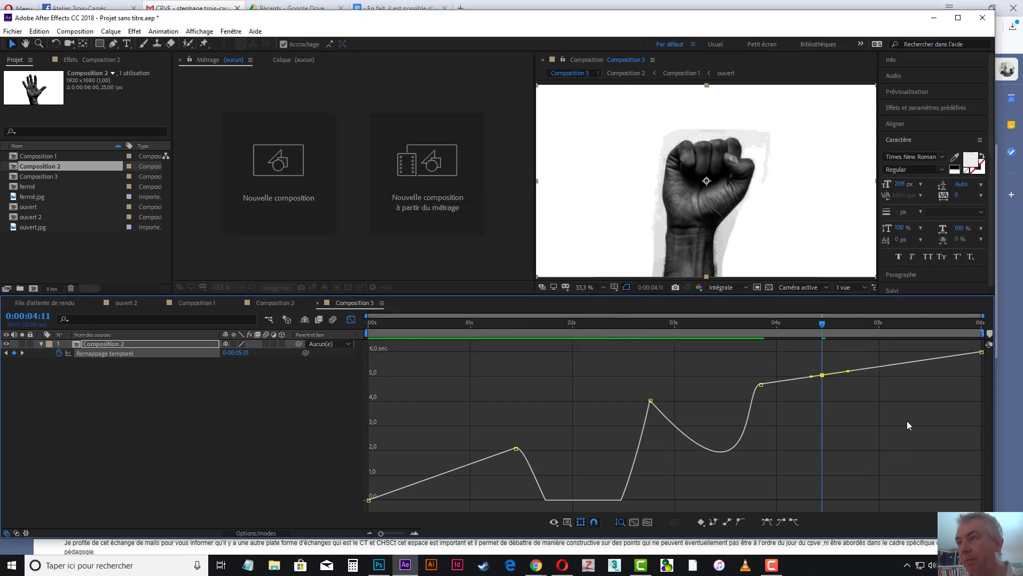
Steepen the 0:00:04:11 keyframe's handles, incoming above and outgoing below the keyframe, and preview Composition 3 from the start
left_click_drag(848, 372, 931, 552)
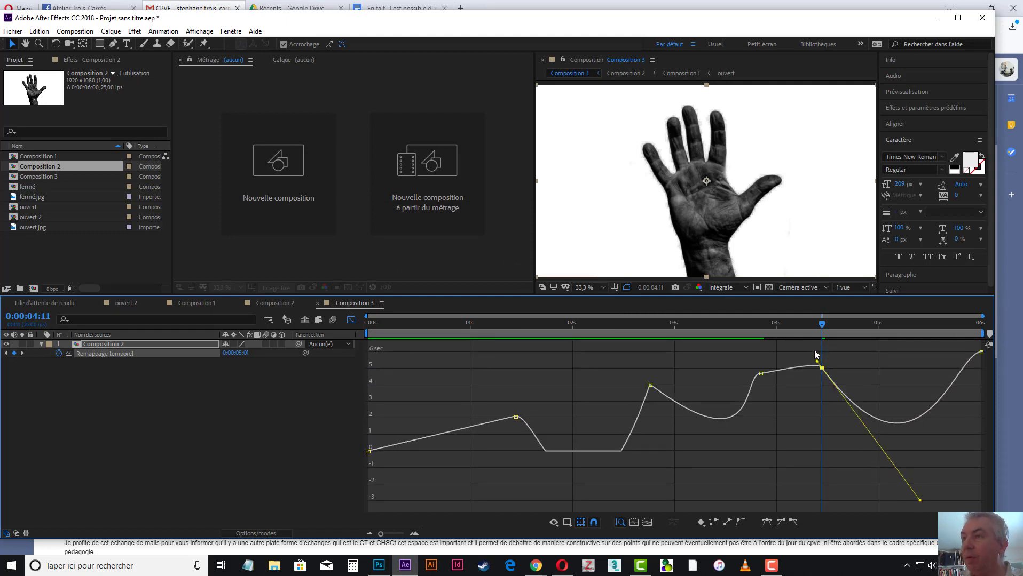
left_click_drag(816, 361, 795, 326)
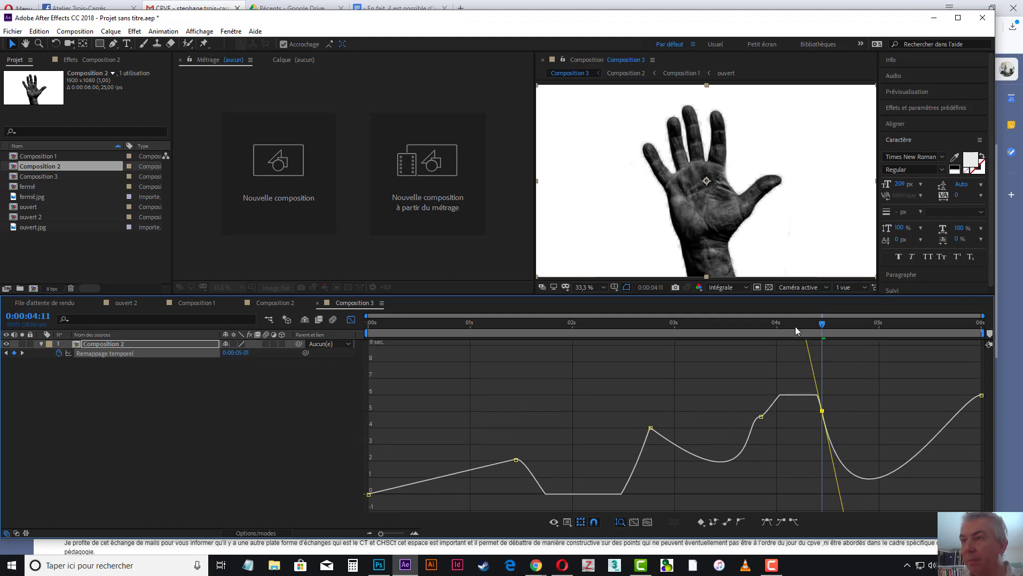
left_click(455, 326)
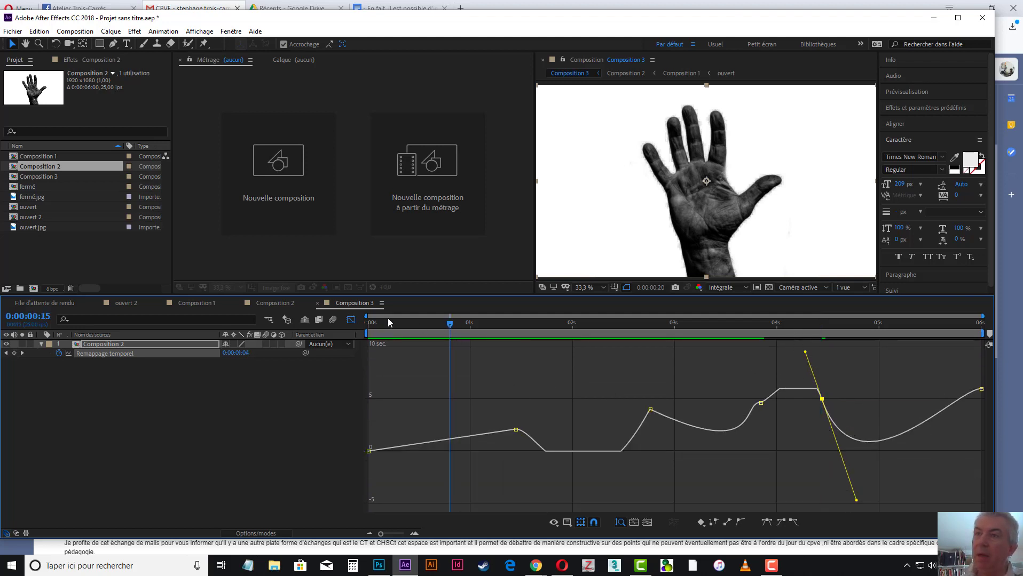
key("Home")
key("space")
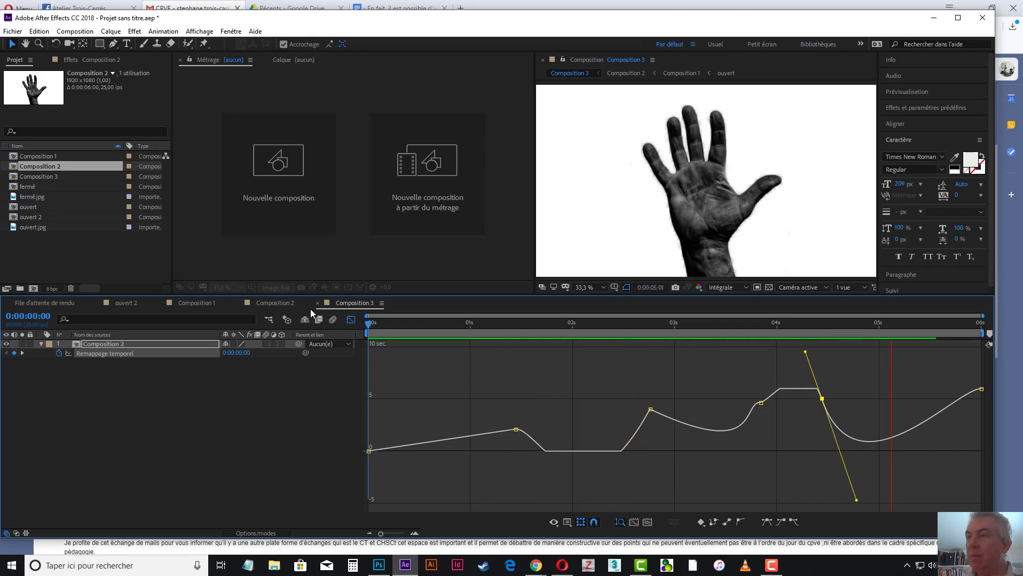
key("space")
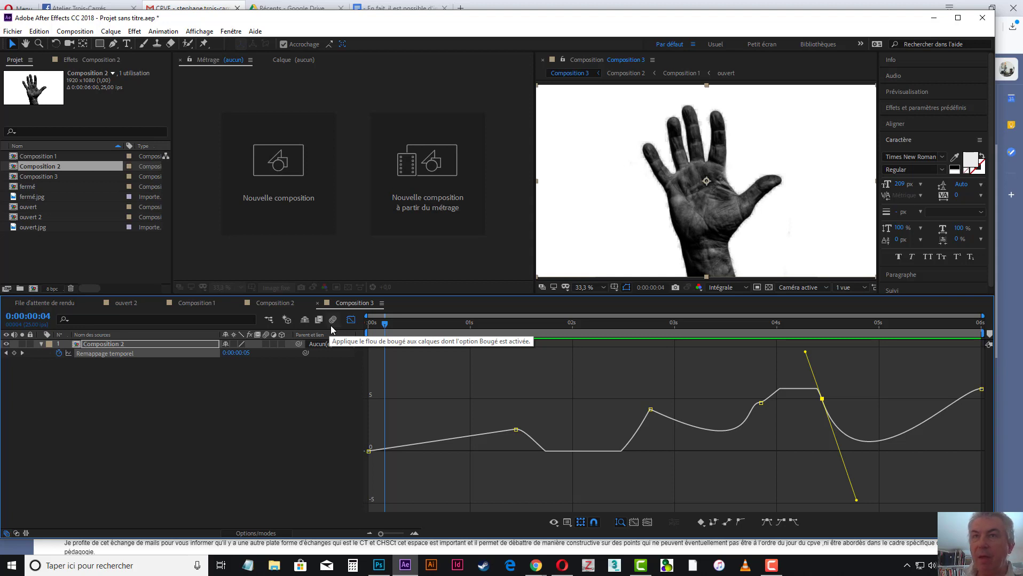
Create a new composition named Composition 4 lasting 0:00:06:00 at 25 fps
right_click(113, 250)
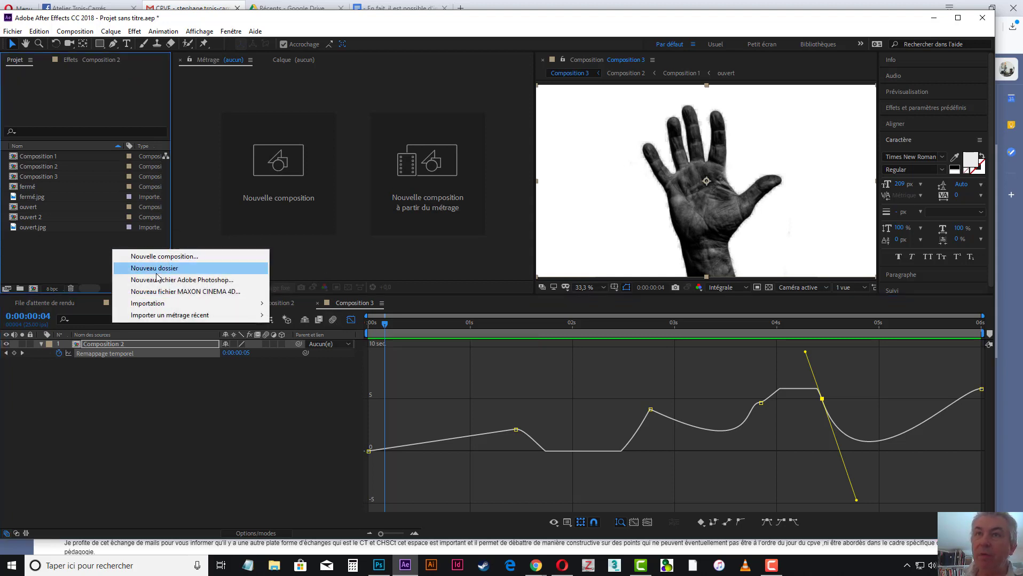
left_click(179, 257)
left_click(586, 407)
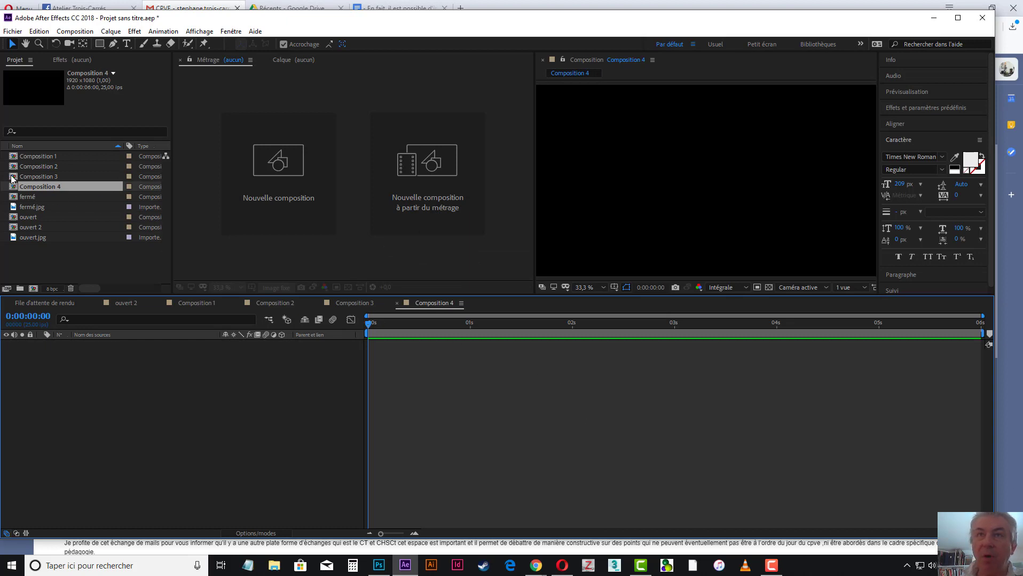
Place Composition 3 in Composition 4 from the first frame and shift the layer horizontally toward the frame's right side
left_click_drag(12, 179, 70, 379)
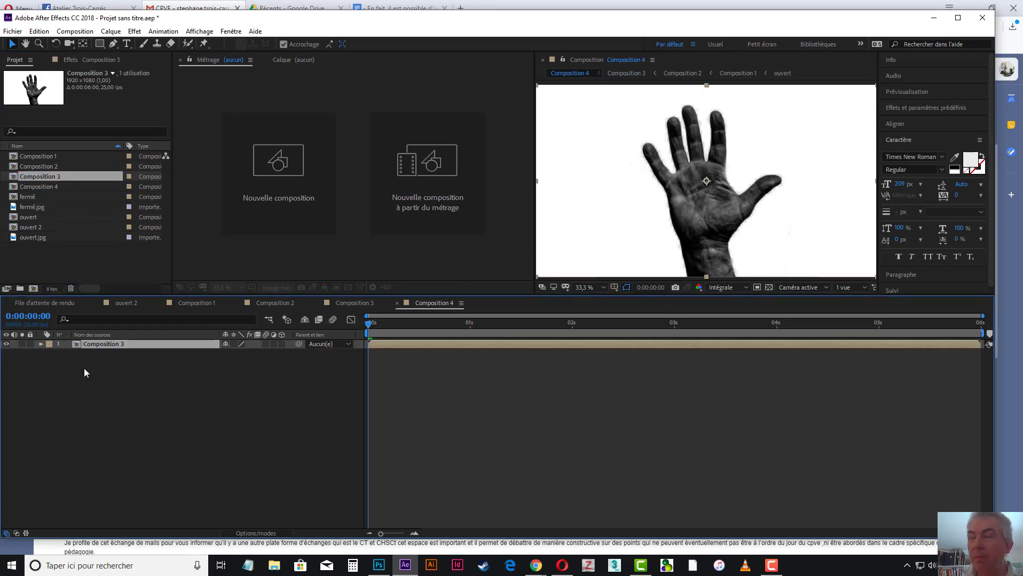
left_click_drag(706, 178, 779, 180)
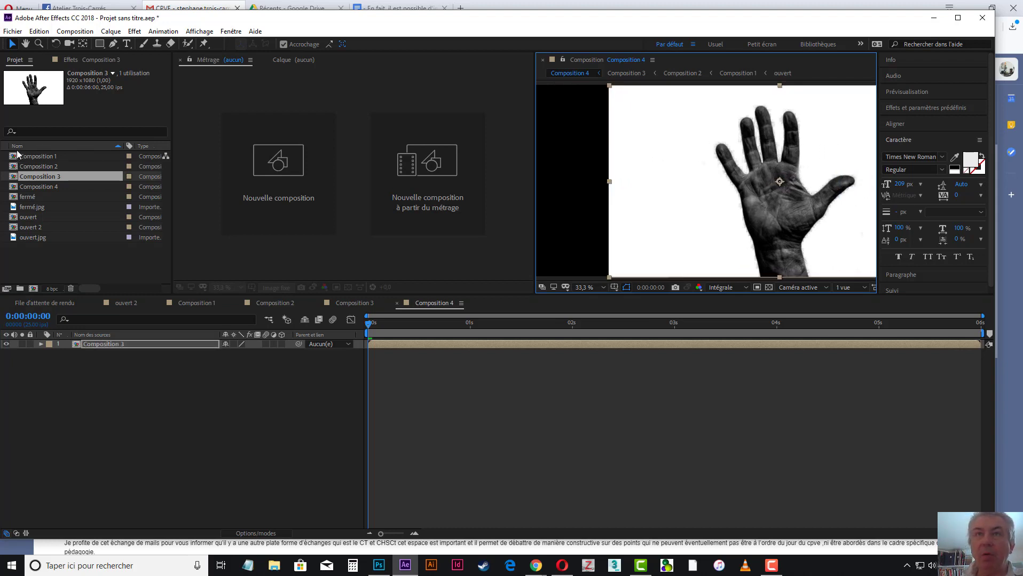
Place Composition 2 above Composition 3 in Composition 4 and shift its layer horizontally toward the frame's left side
left_click_drag(18, 169, 75, 347)
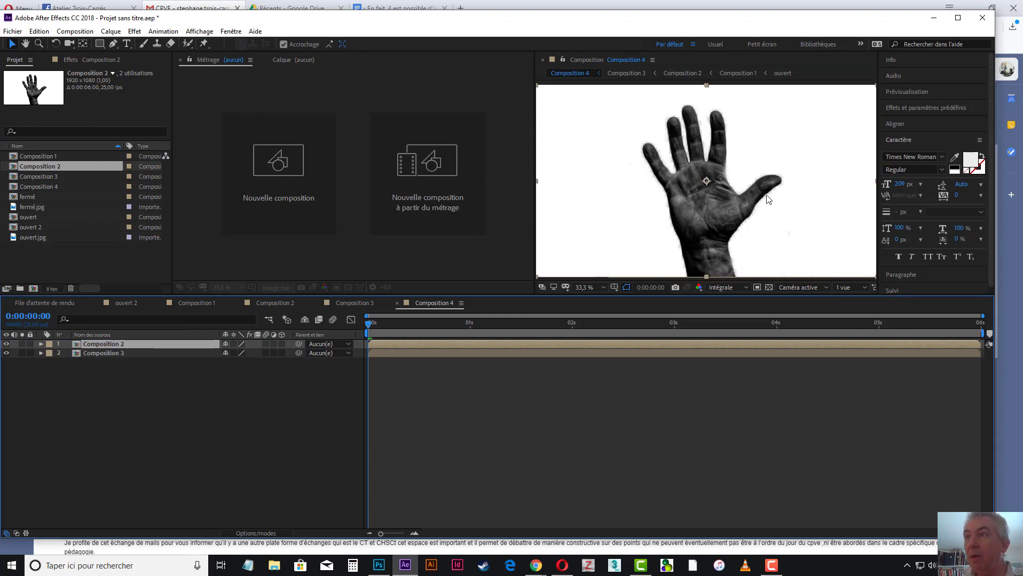
left_click_drag(698, 200, 663, 213)
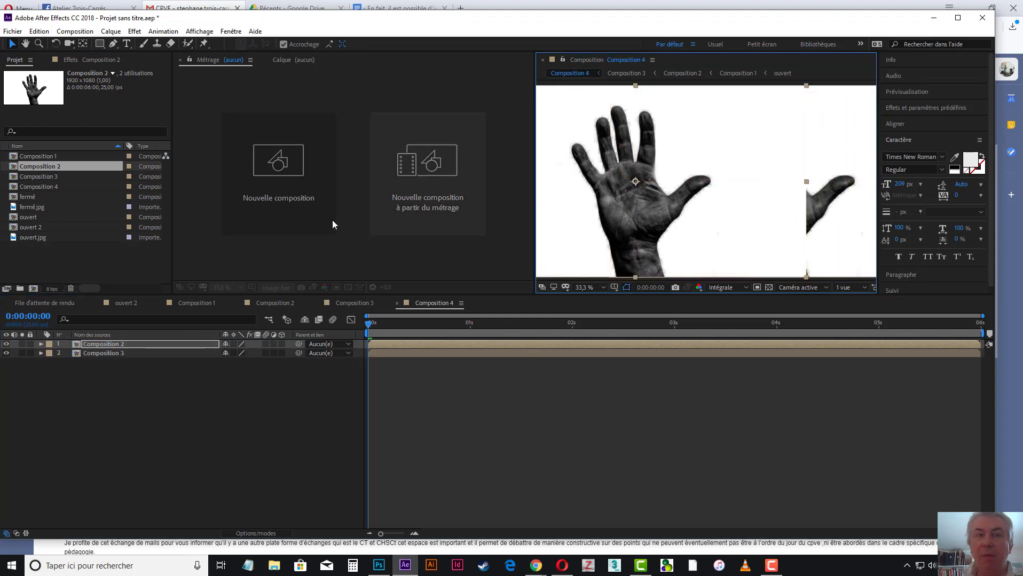
Draw a closed Pen mask loosely around the open hand on the Composition 2 layer, dipping in between index finger and thumb
left_click(113, 45)
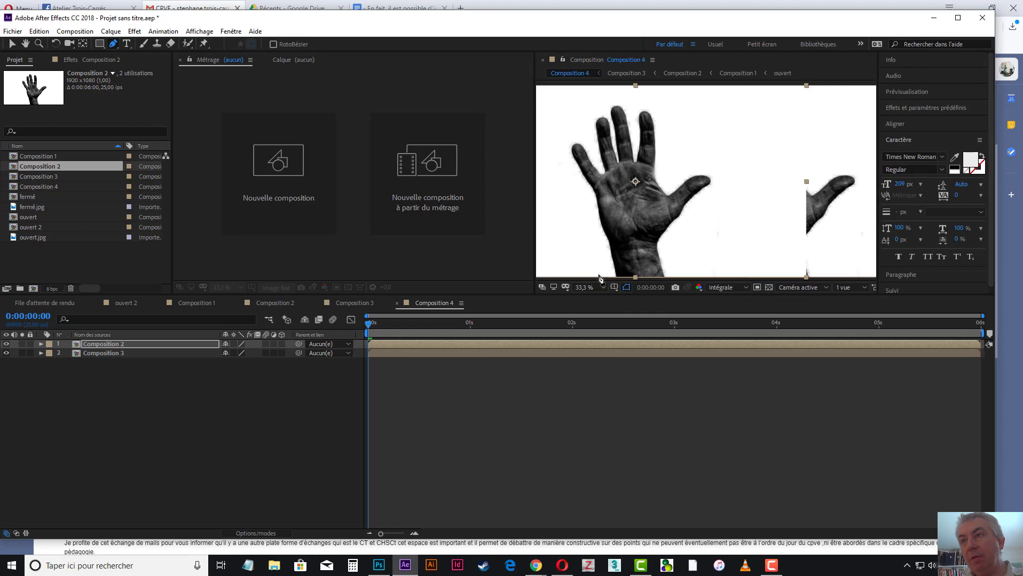
left_click(598, 275)
left_click(569, 218)
left_click(552, 160)
left_click(574, 93)
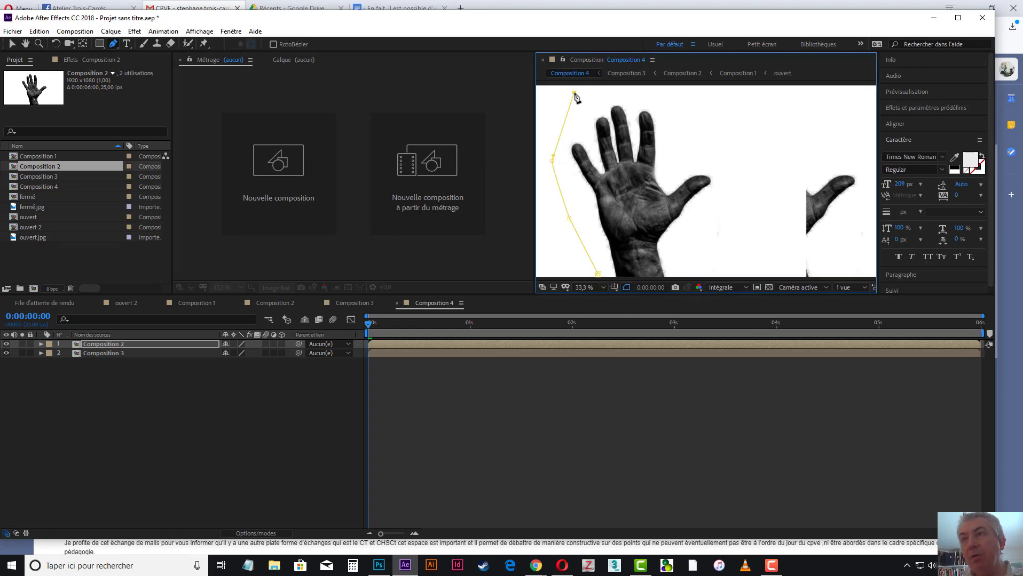
left_click(643, 94)
left_click(695, 106)
left_click(725, 129)
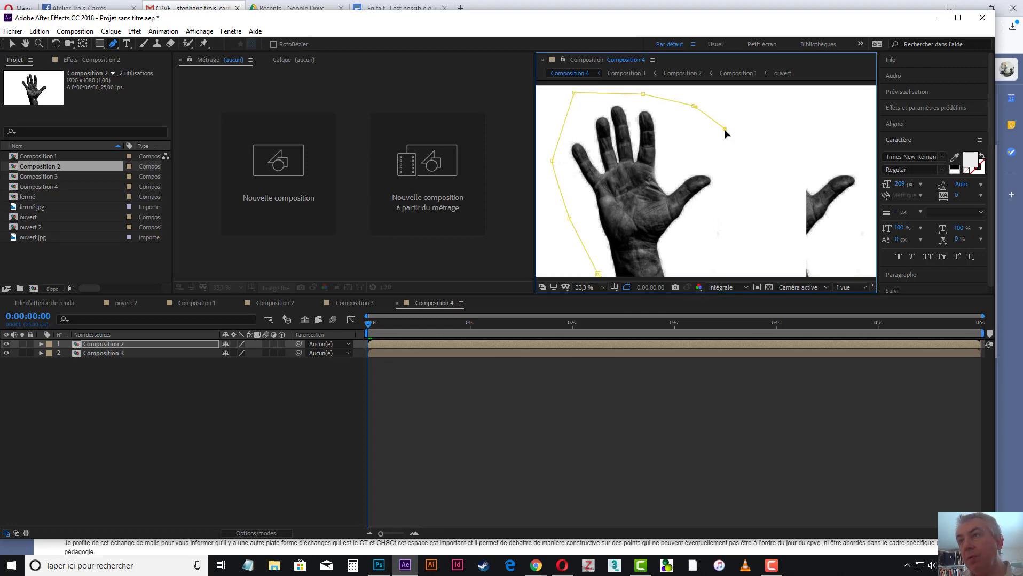
left_click(691, 152)
left_click(726, 175)
left_click(698, 215)
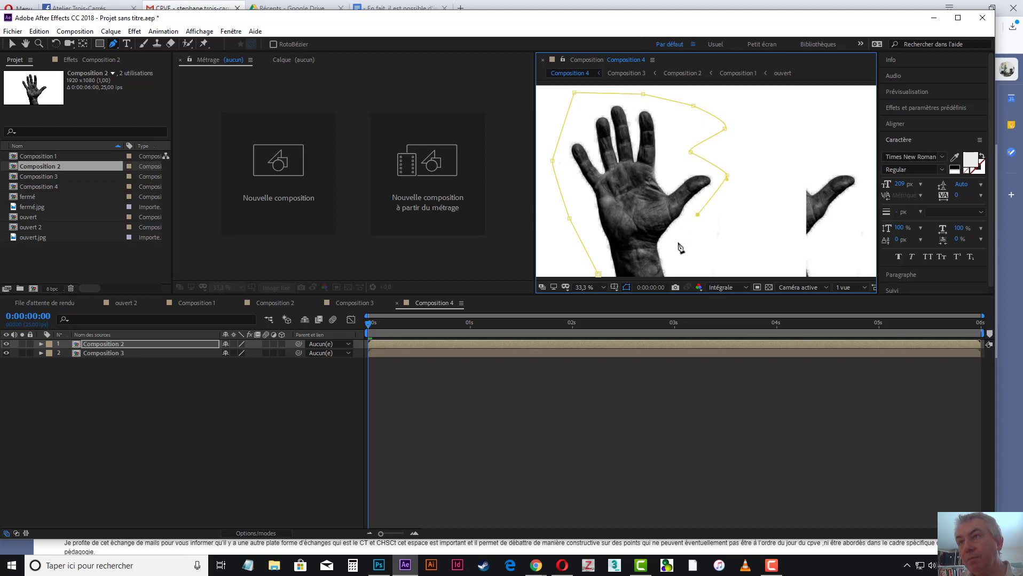
left_click(677, 242)
left_click(599, 275)
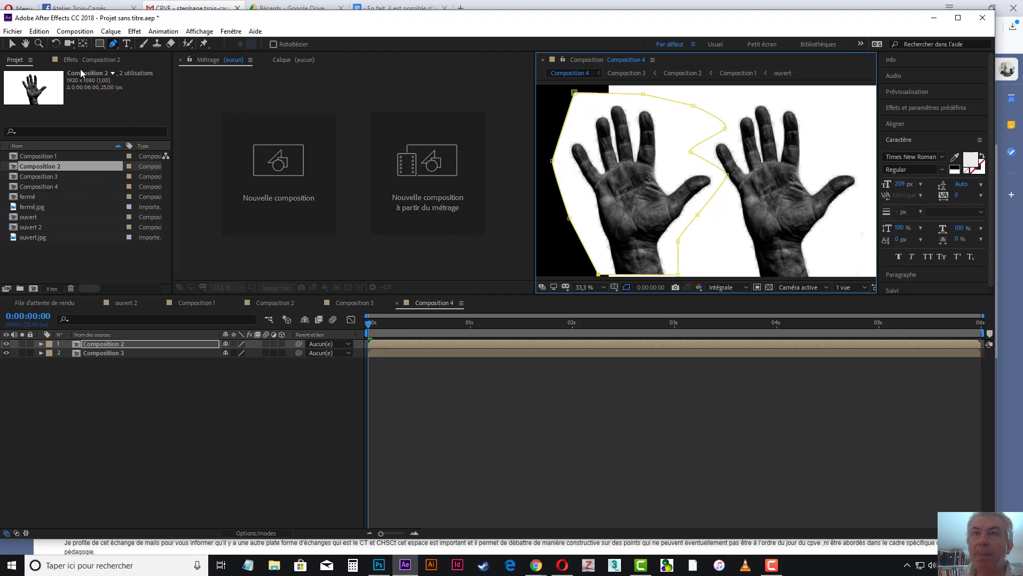
Shift the masked Composition 2 layer slightly down and toward the frame's left edge, and preview Composition 4 from the start
key("v")
left_click(636, 227)
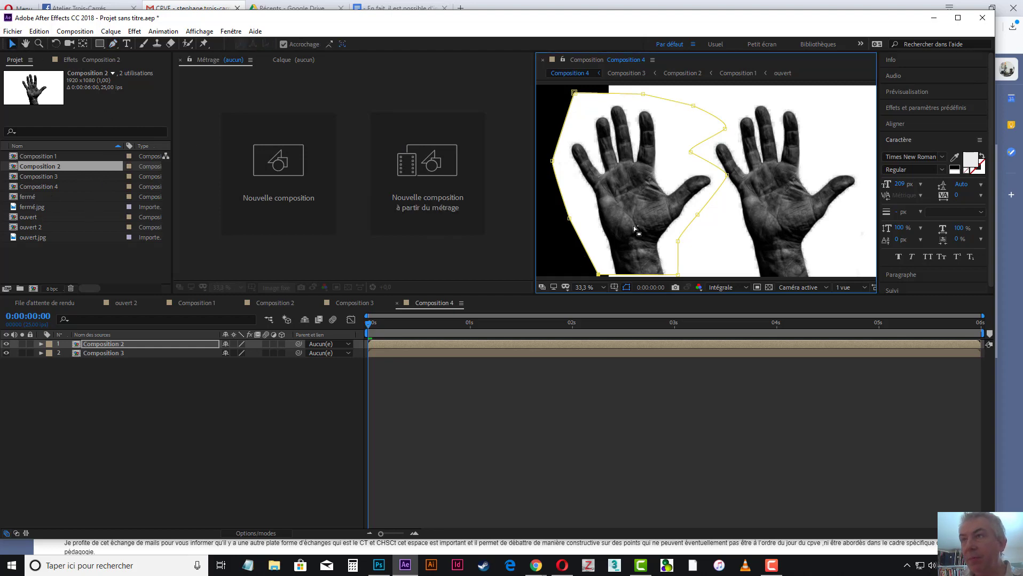
left_click(619, 222)
left_click_drag(627, 215, 615, 223)
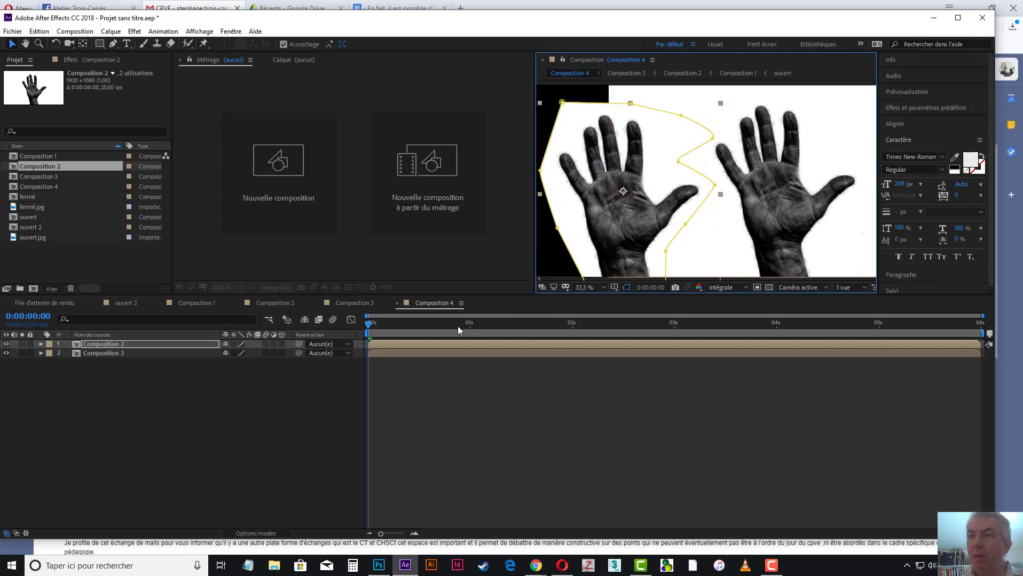
key("space")
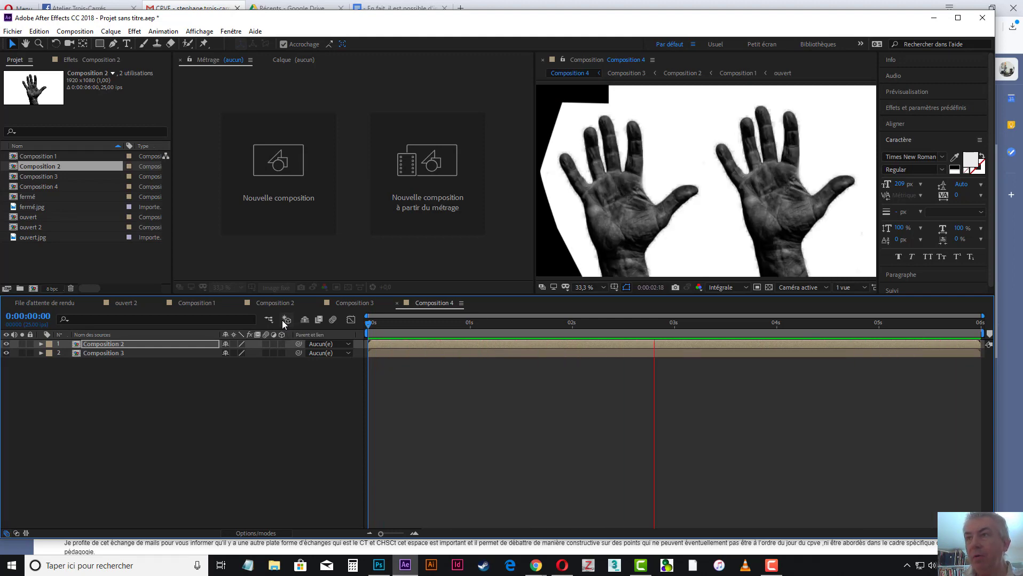
key("space")
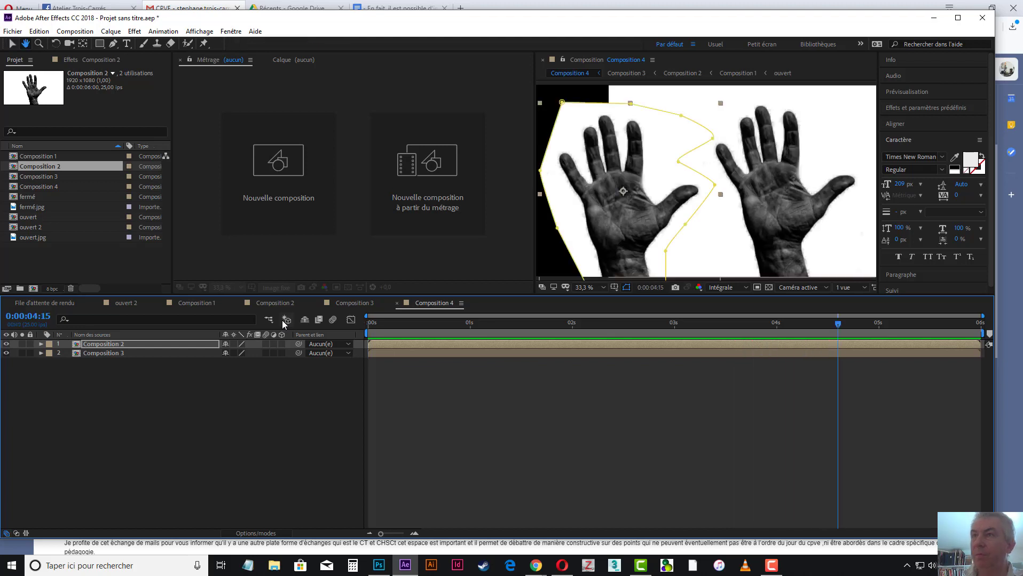